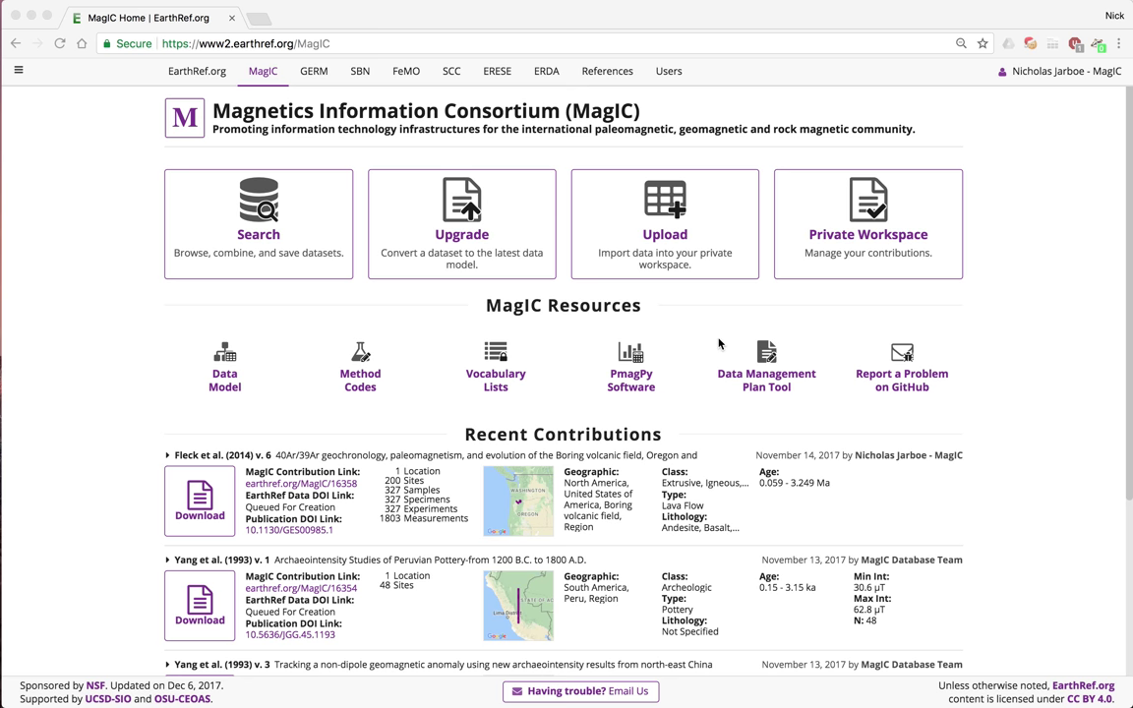
Open the page for uploading data into the private workspace
click(653, 236)
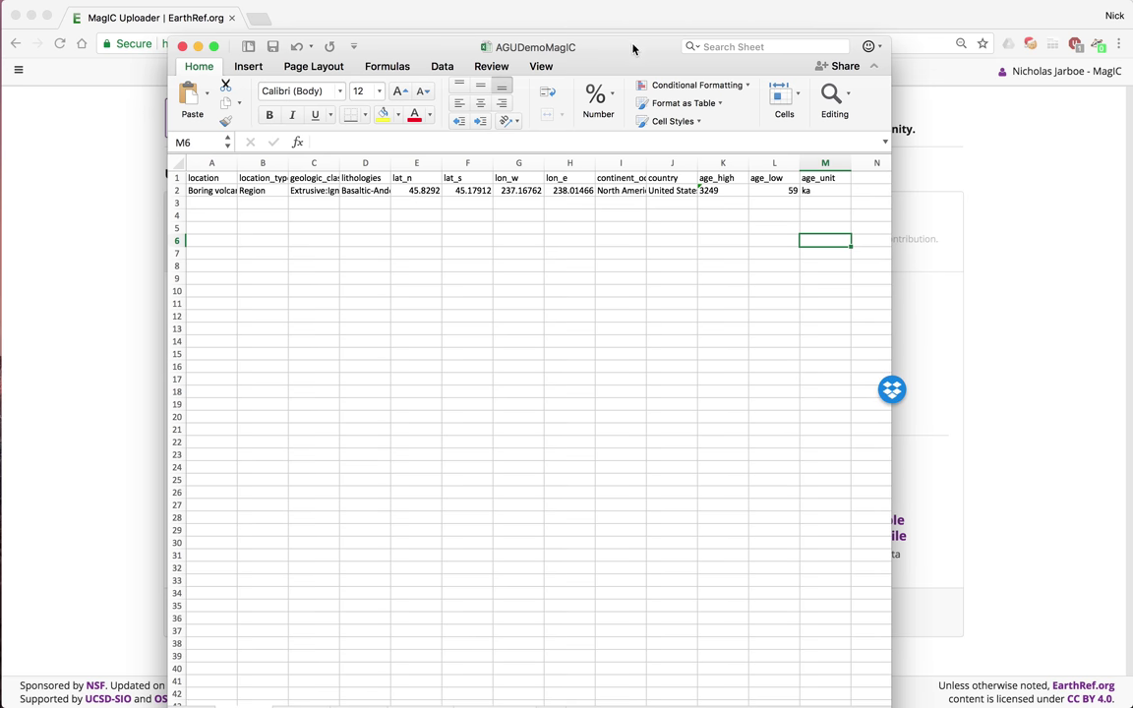
Review the sites and specimens sheets of the AGUDemoMagIC workbook in Excel, and hide the workbook when done
drag(635, 47, 634, 12)
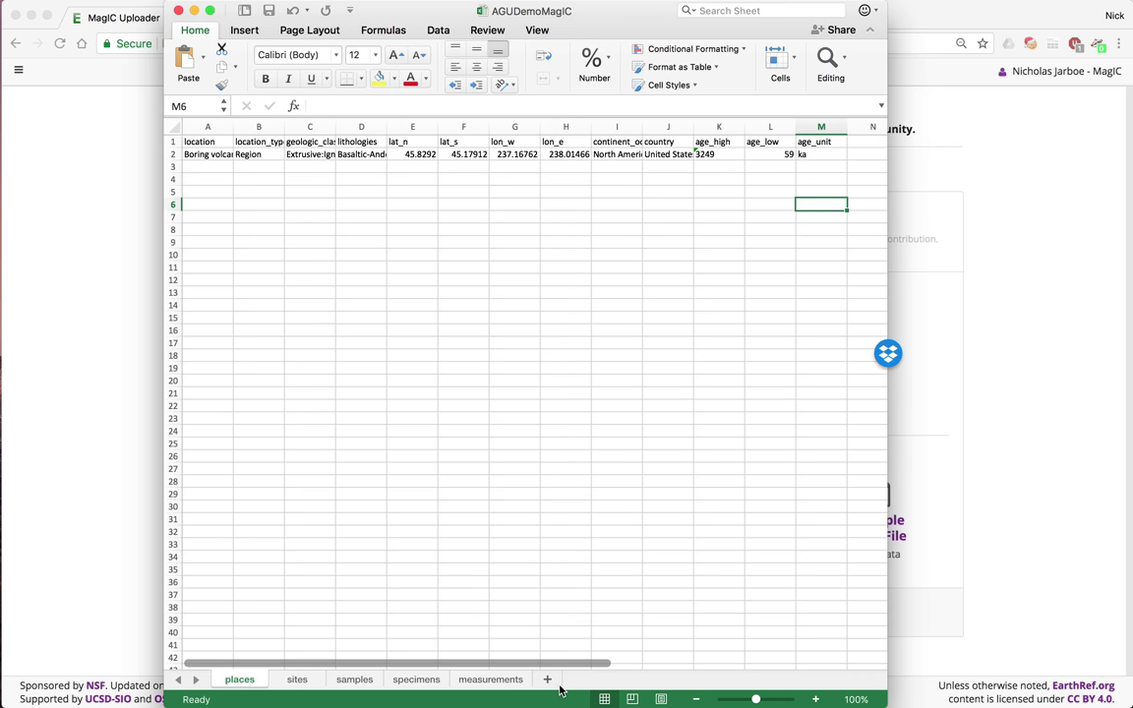
click(296, 680)
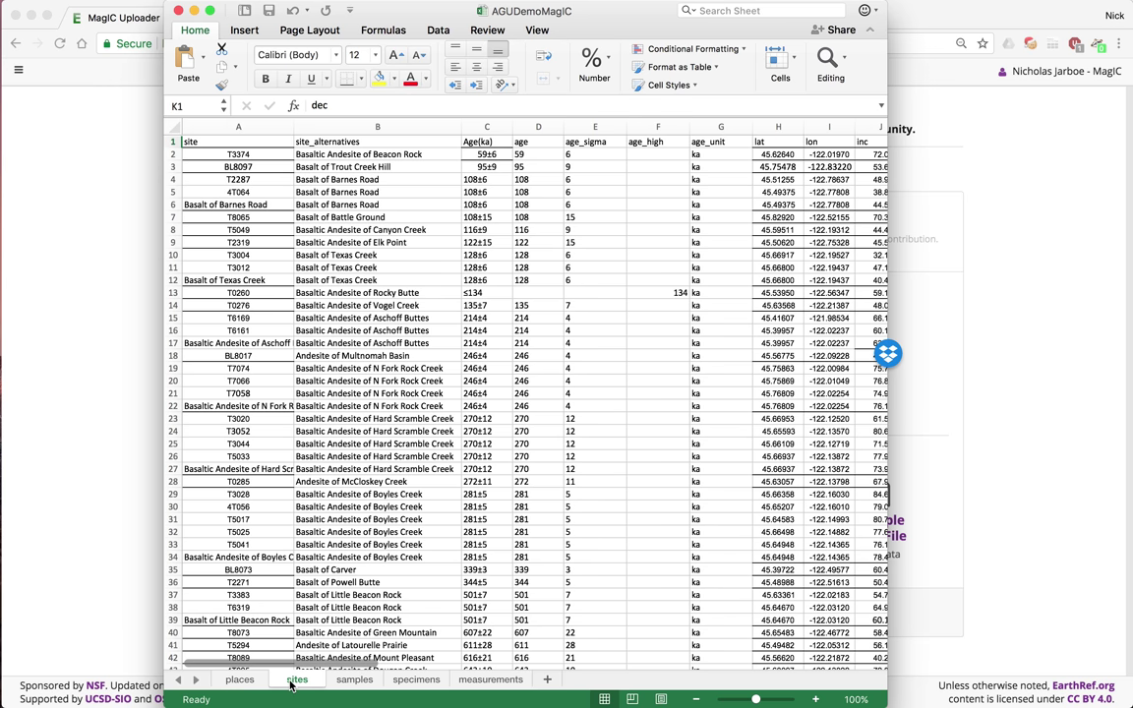
click(416, 680)
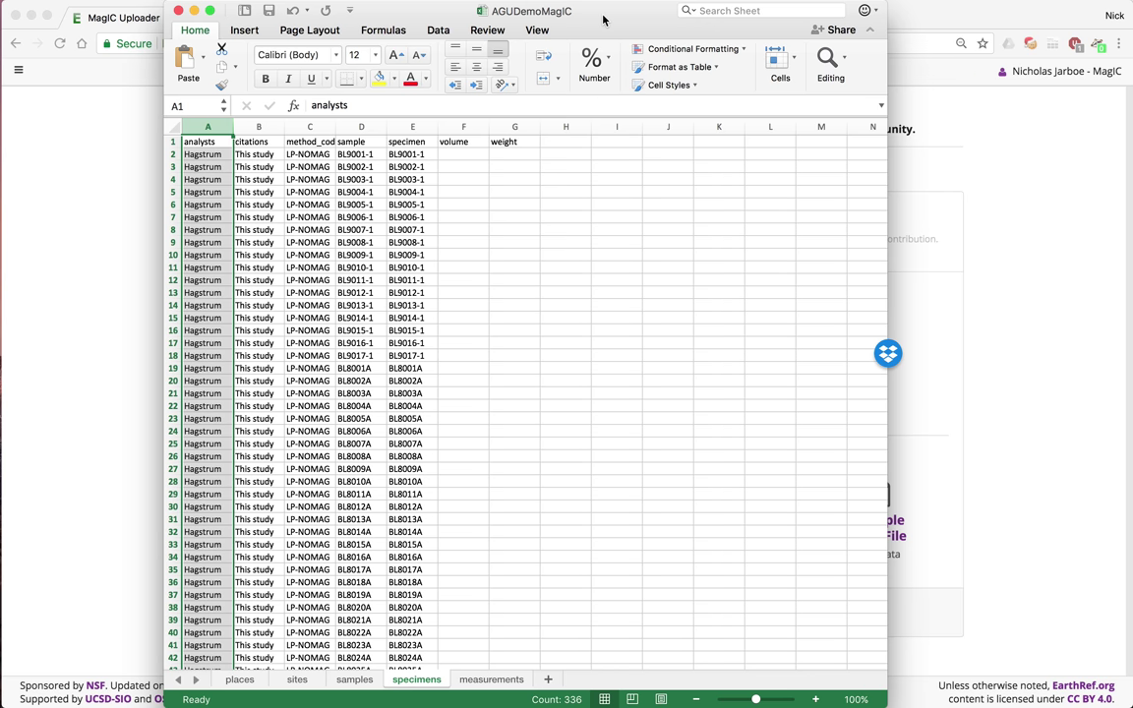
key(super+h)
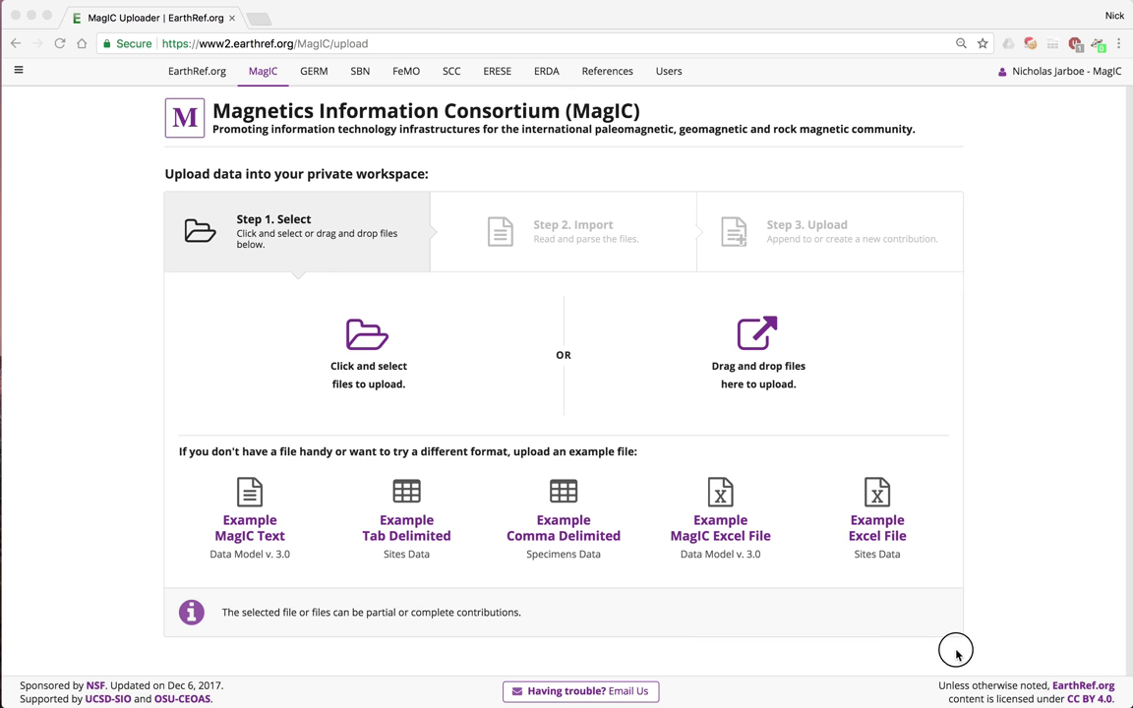
Load AGUDemoMagIC.xlsx from the Finder folder into the MagIC uploader, resizing the browser window around the transfer
drag(991, 698, 944, 693)
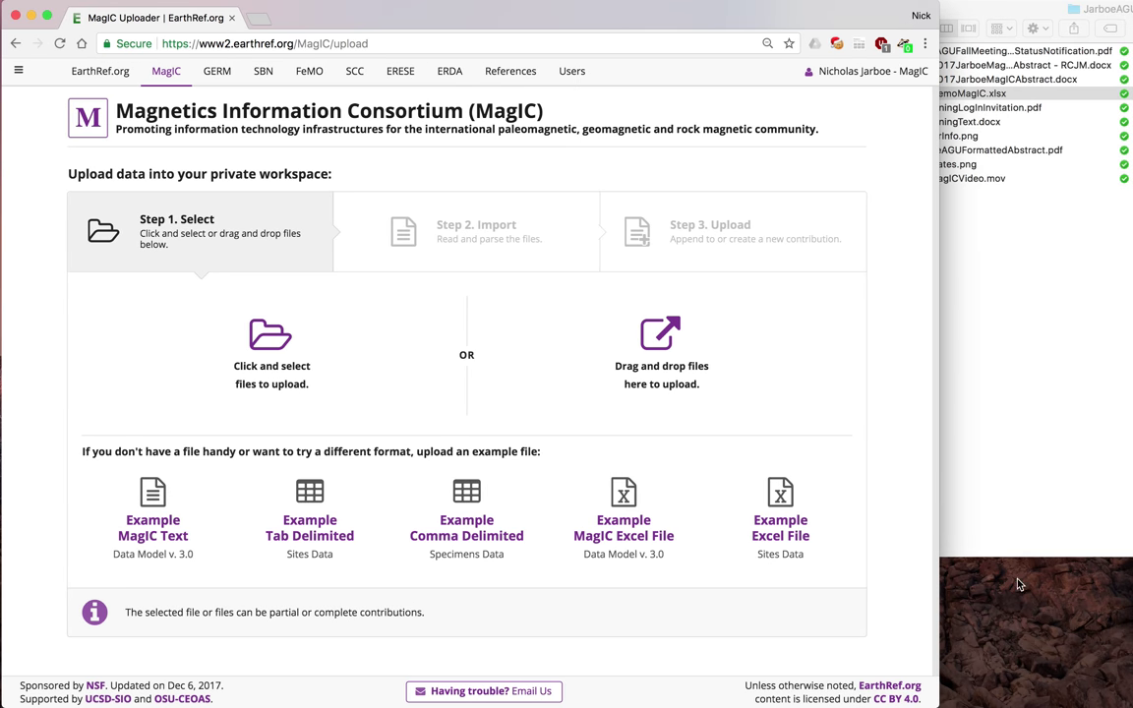
click(939, 93)
drag(934, 94, 630, 334)
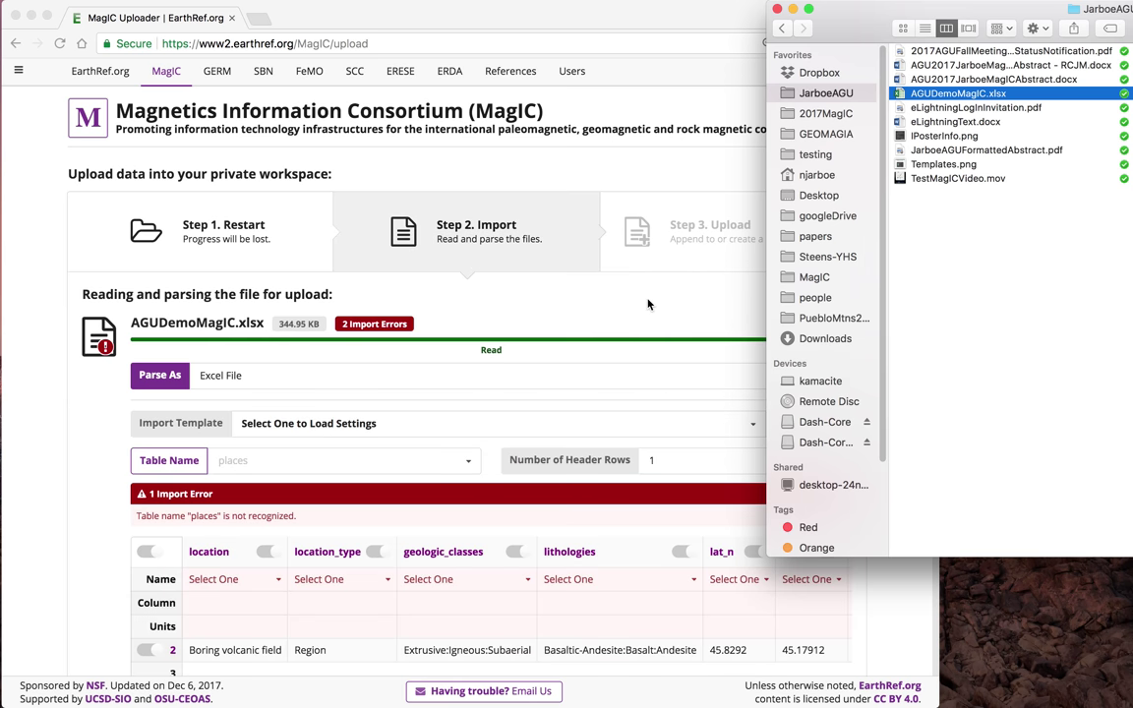
click(590, 280)
drag(935, 703, 1021, 689)
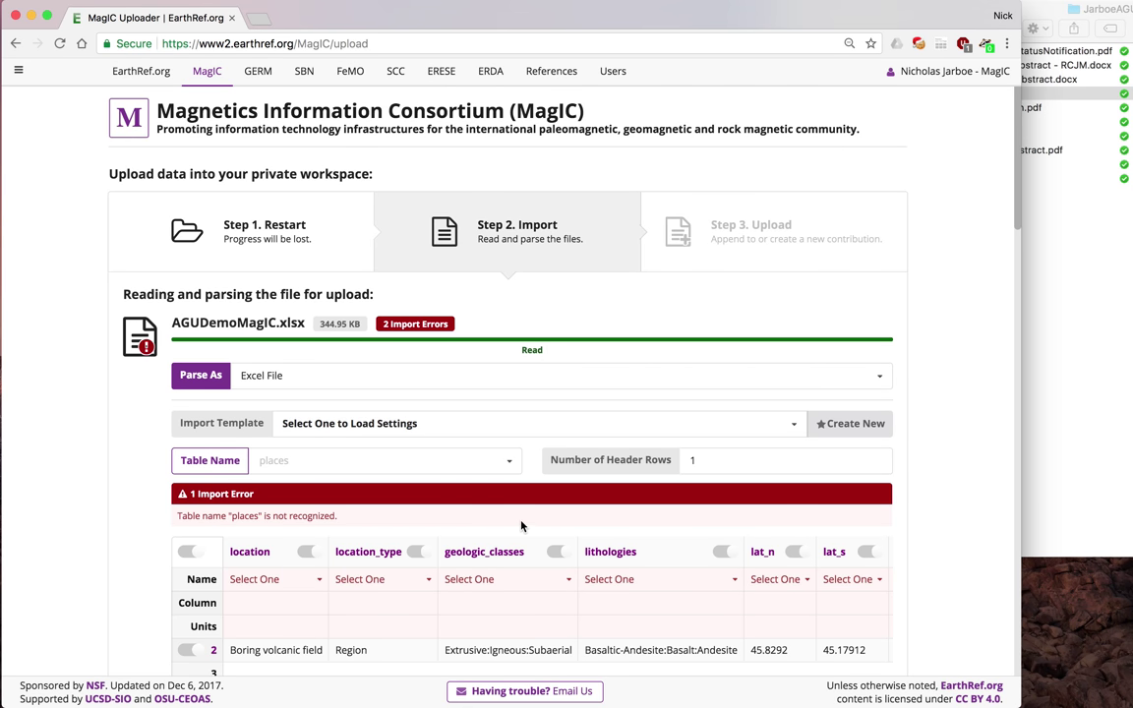
Assign the unrecognized "places" sheet to the Locations table
scroll(519, 522, down, 1)
scroll(519, 523, down, 2)
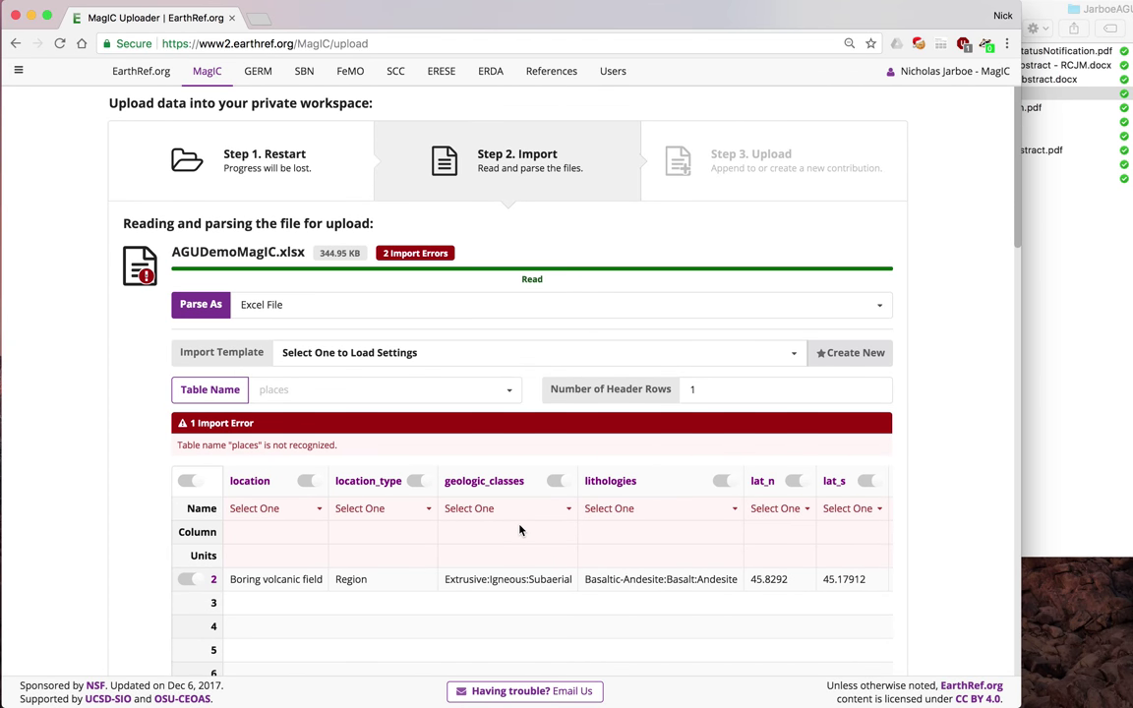
click(335, 398)
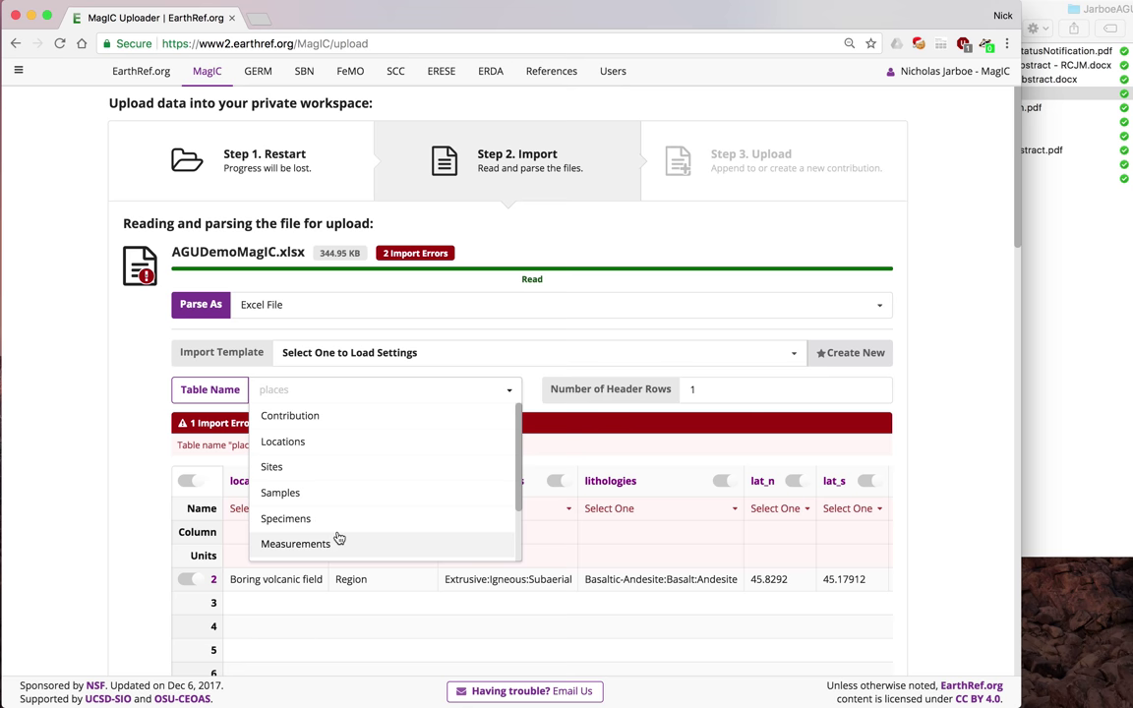
click(276, 442)
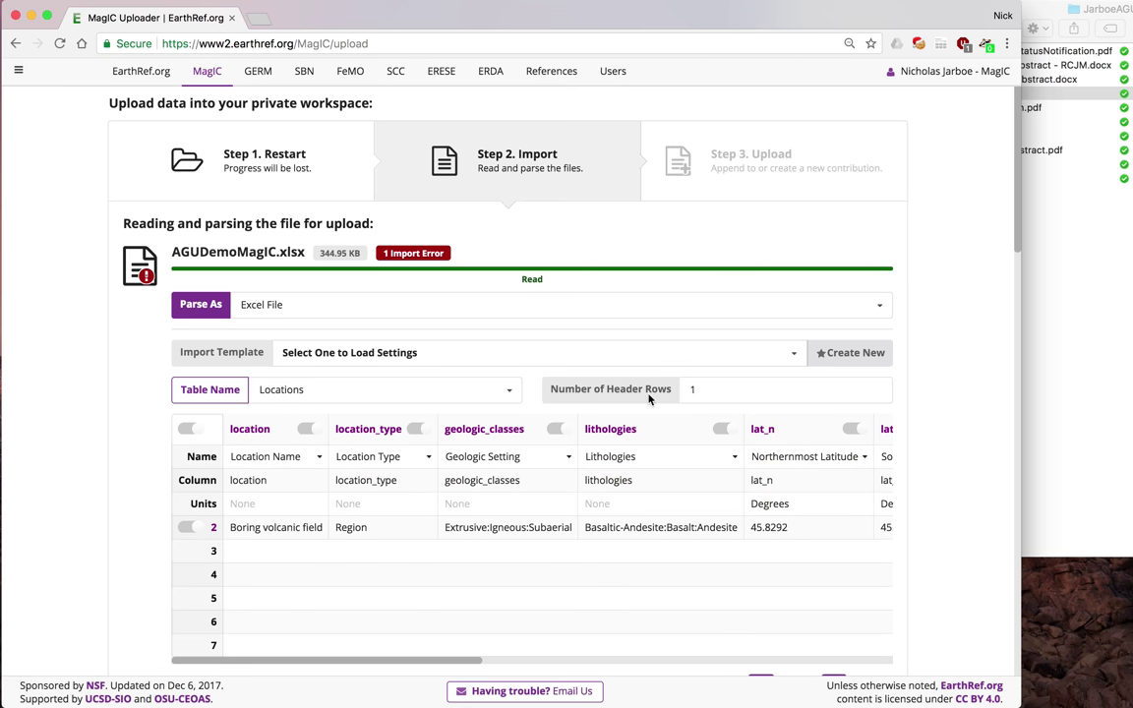
Toggle the site column and the whole Sites table out of the import and back in
scroll(482, 390, down, 1)
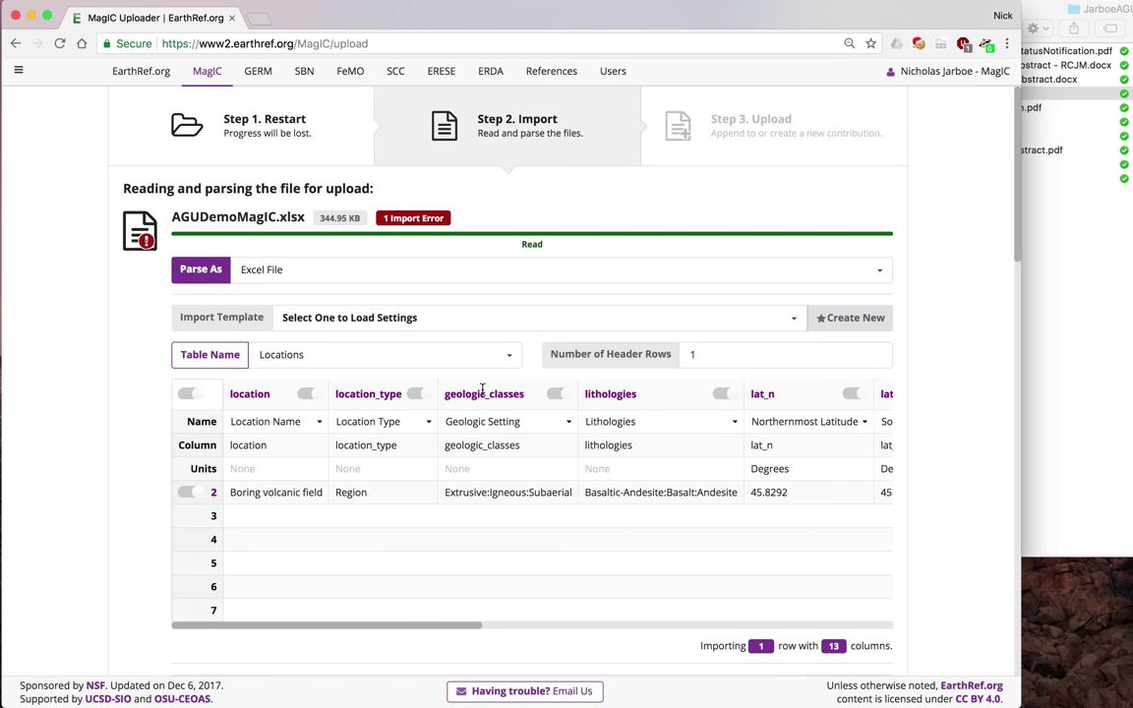
scroll(482, 393, down, 4)
scroll(482, 395, down, 1)
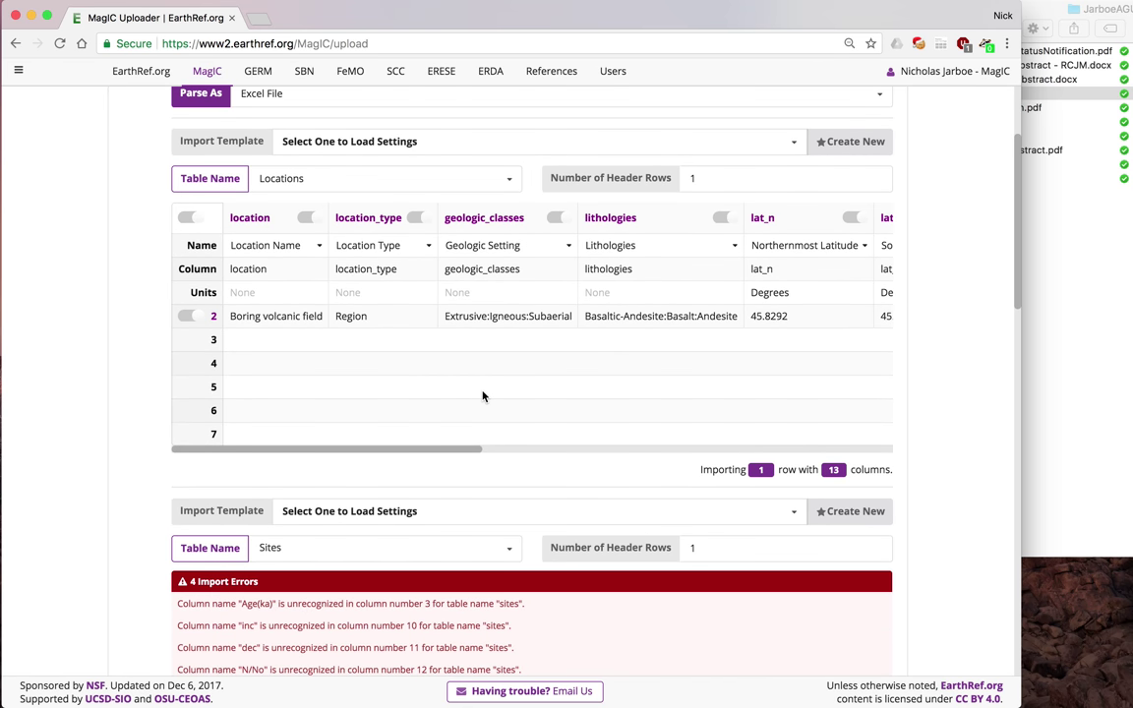
scroll(482, 395, down, 1)
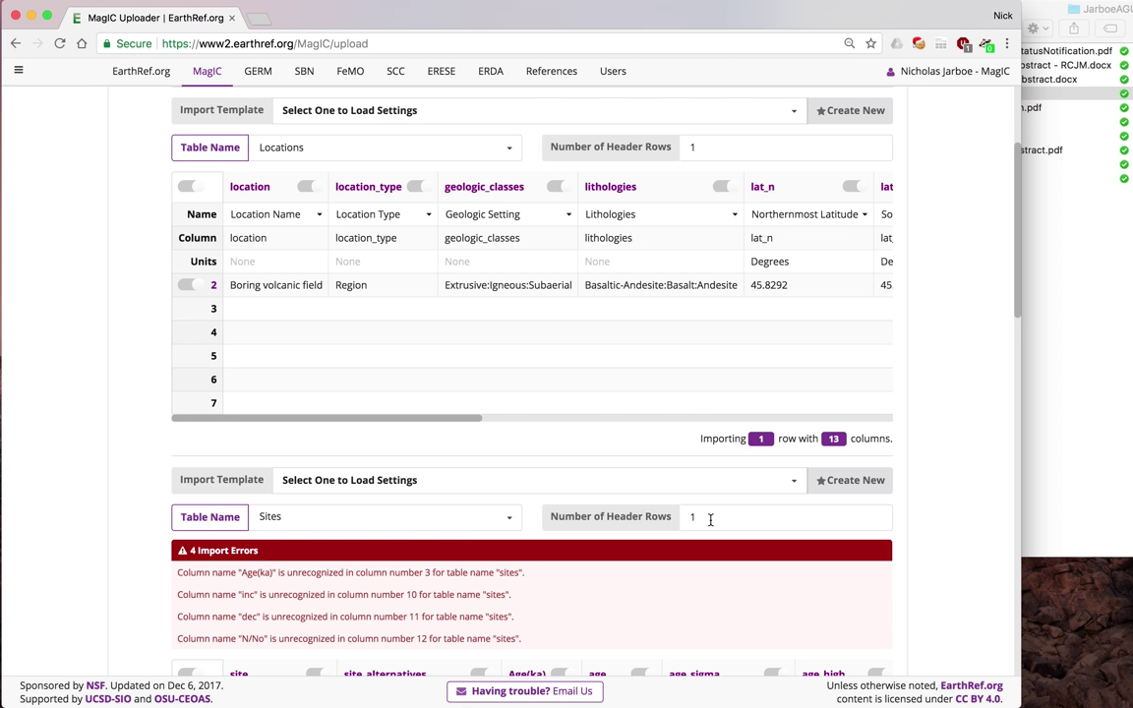
scroll(711, 519, down, 5)
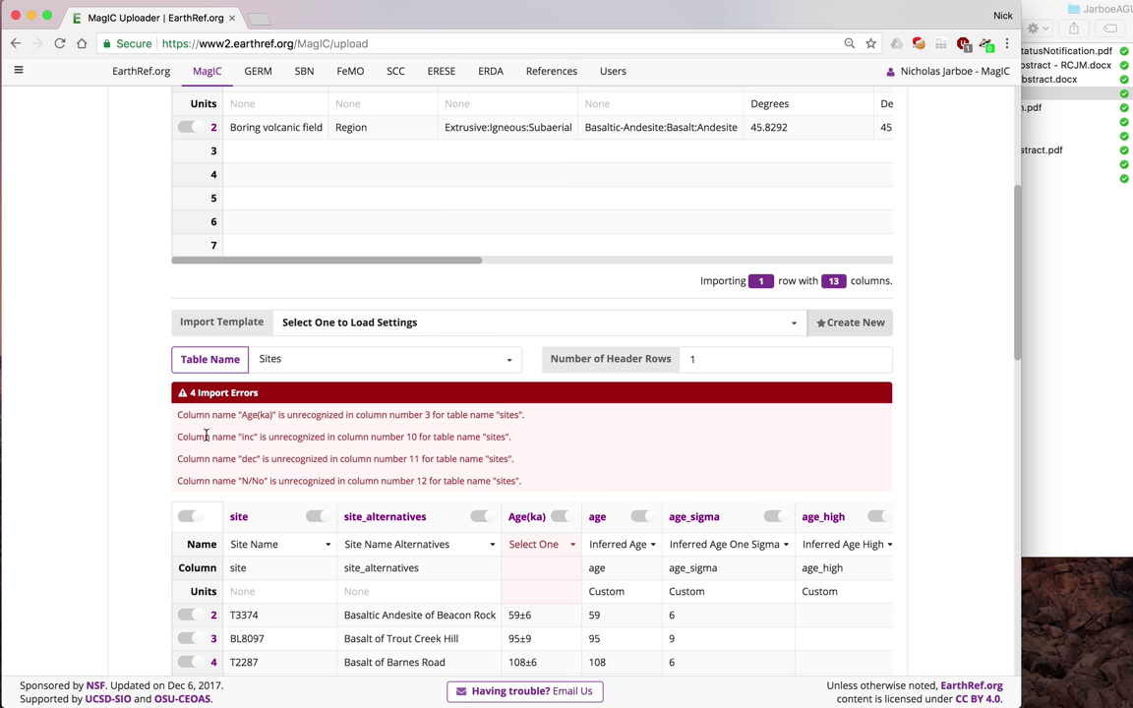
scroll(266, 451, down, 5)
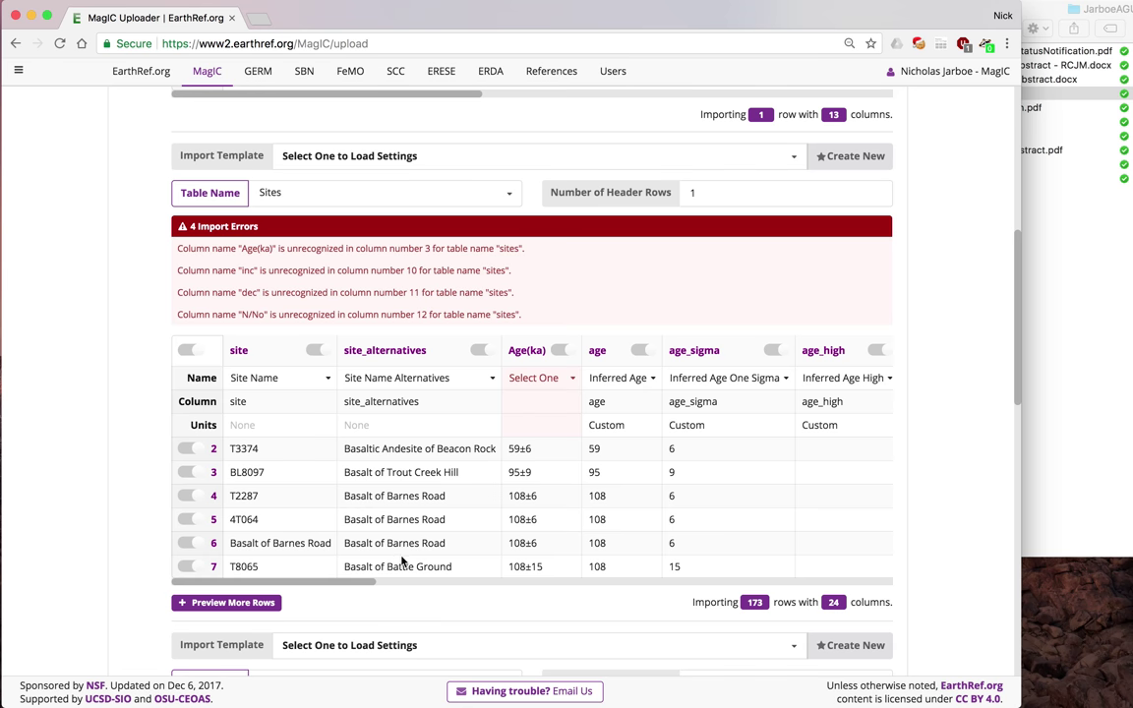
click(312, 352)
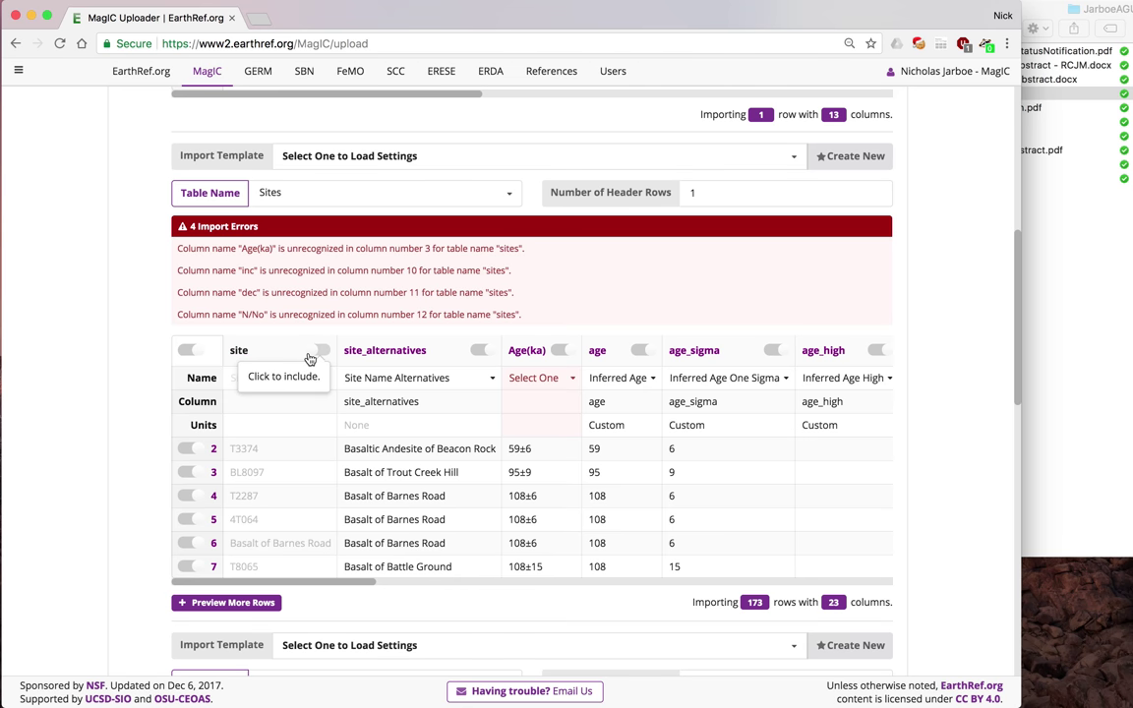
click(313, 353)
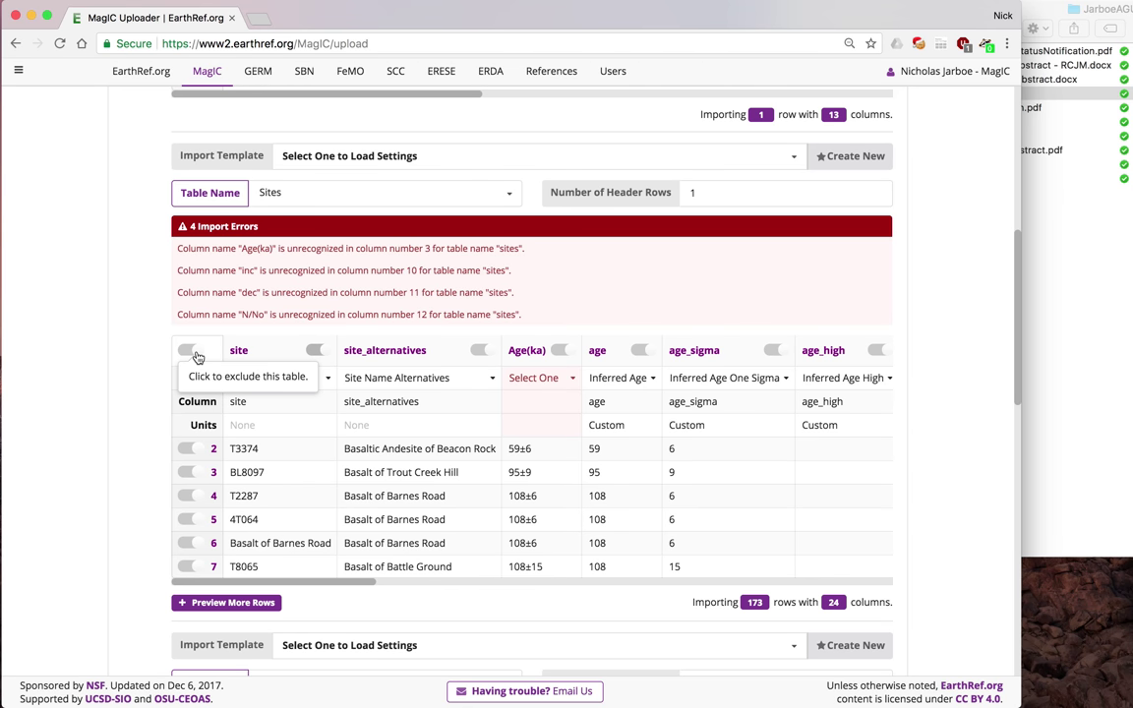
click(188, 351)
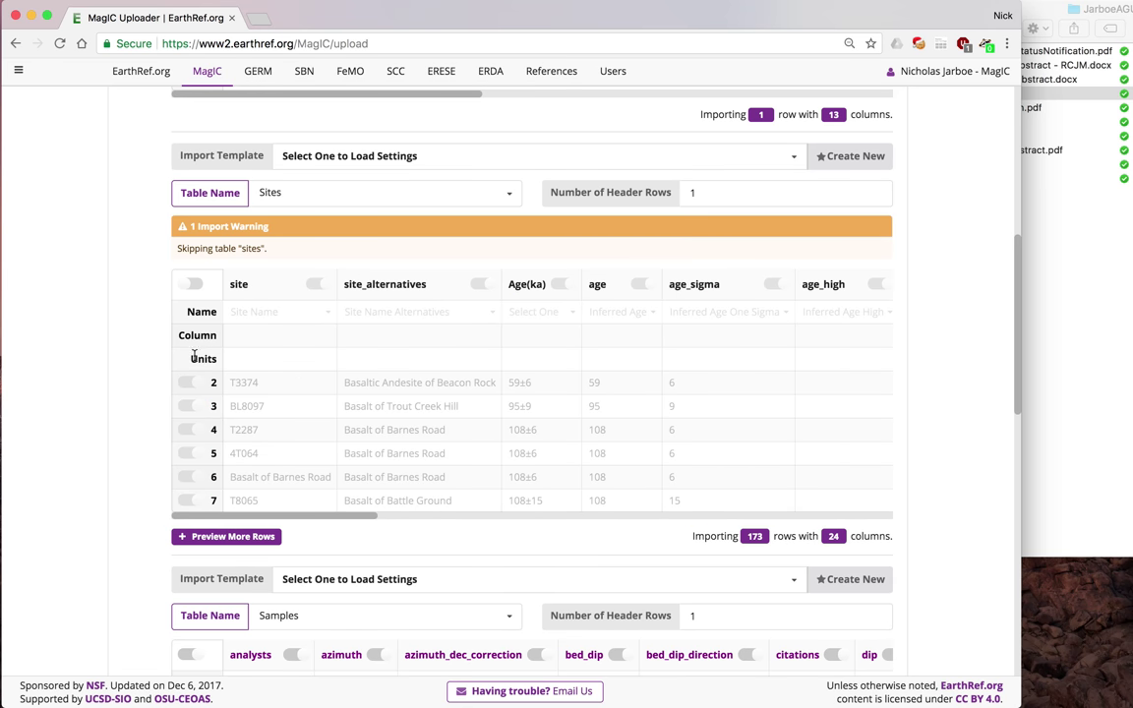
click(187, 283)
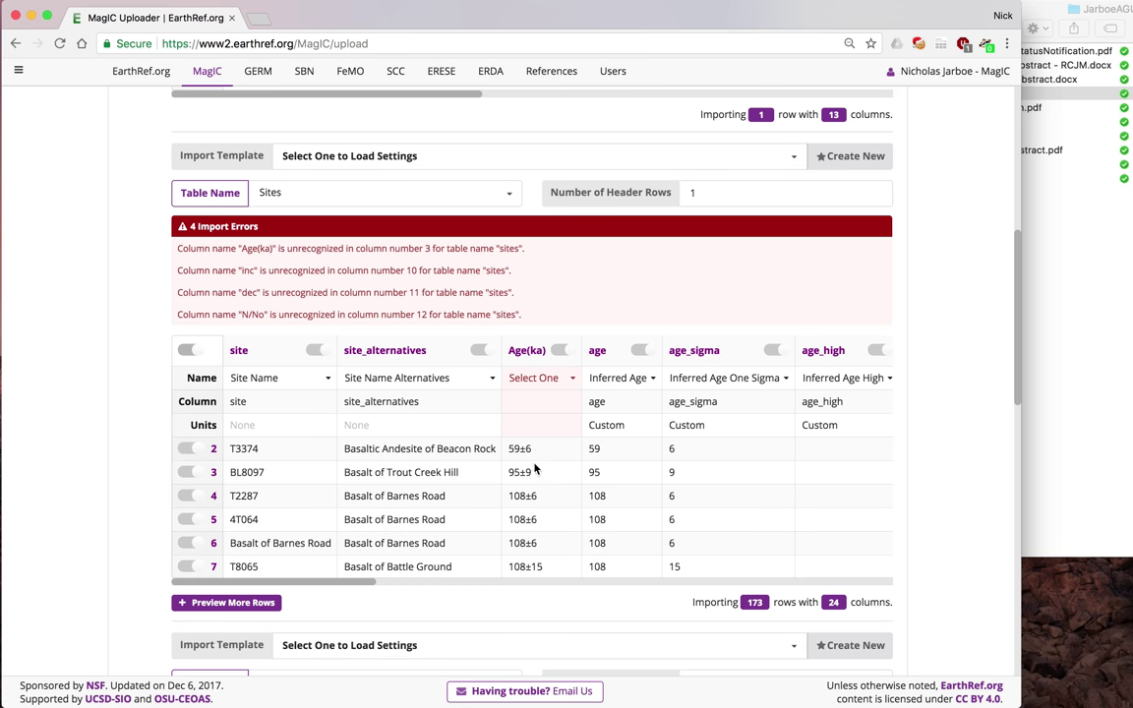
Exclude the Age(ka) column of the Sites table from the import
scroll(532, 469, down, 1)
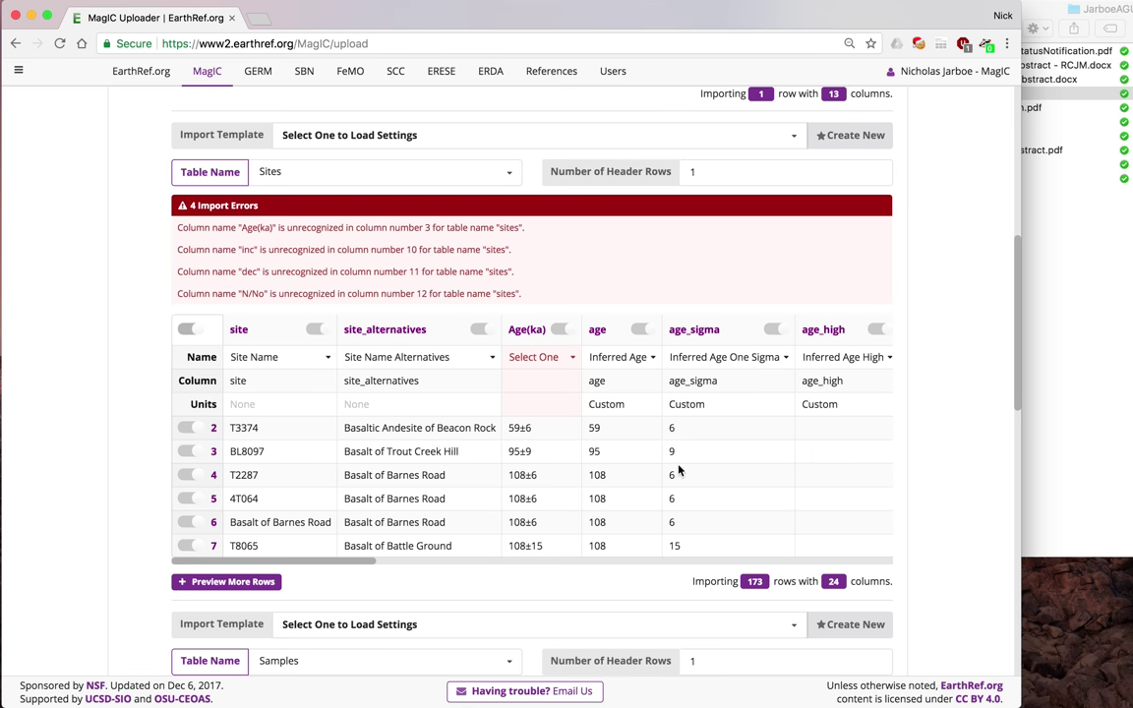
click(561, 331)
Map the inc column of the Sites table to Direction Inclination
drag(347, 544, 551, 541)
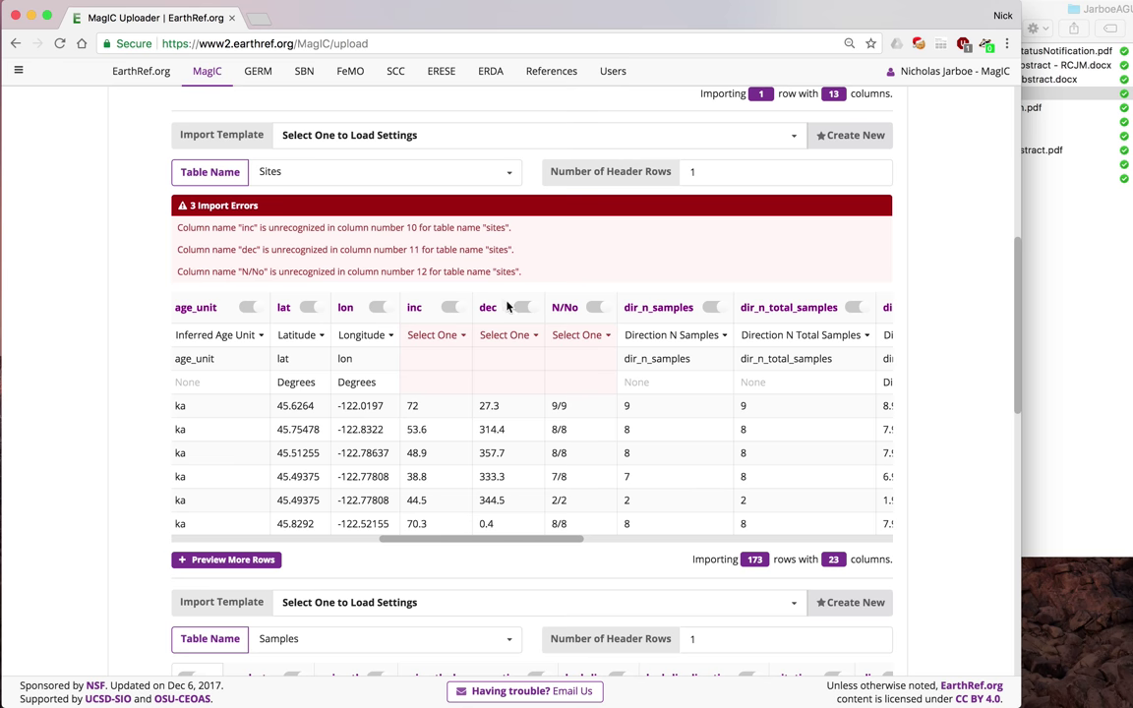
scroll(559, 411, down, 1)
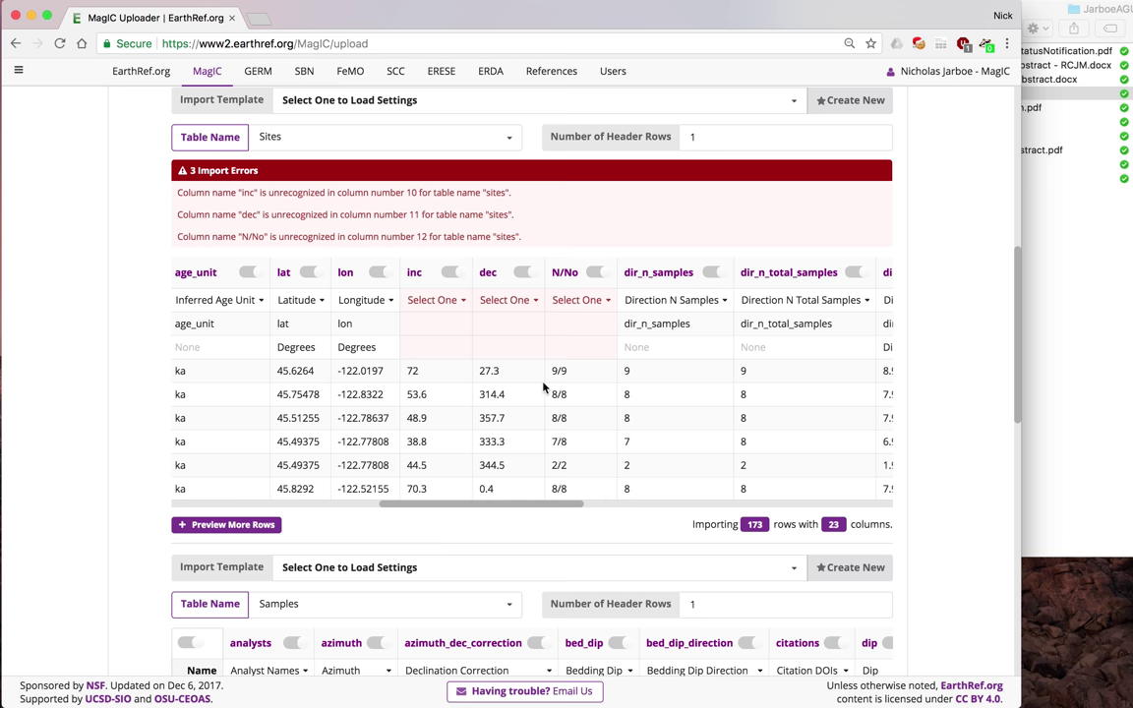
click(455, 301)
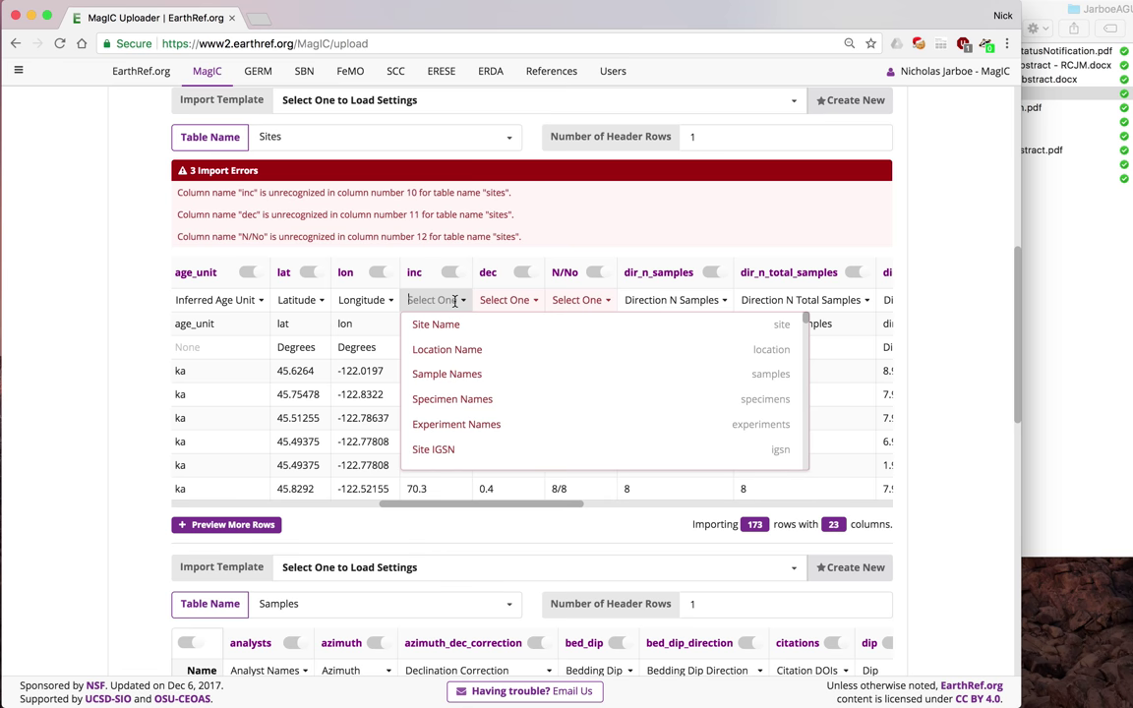
text(inc)
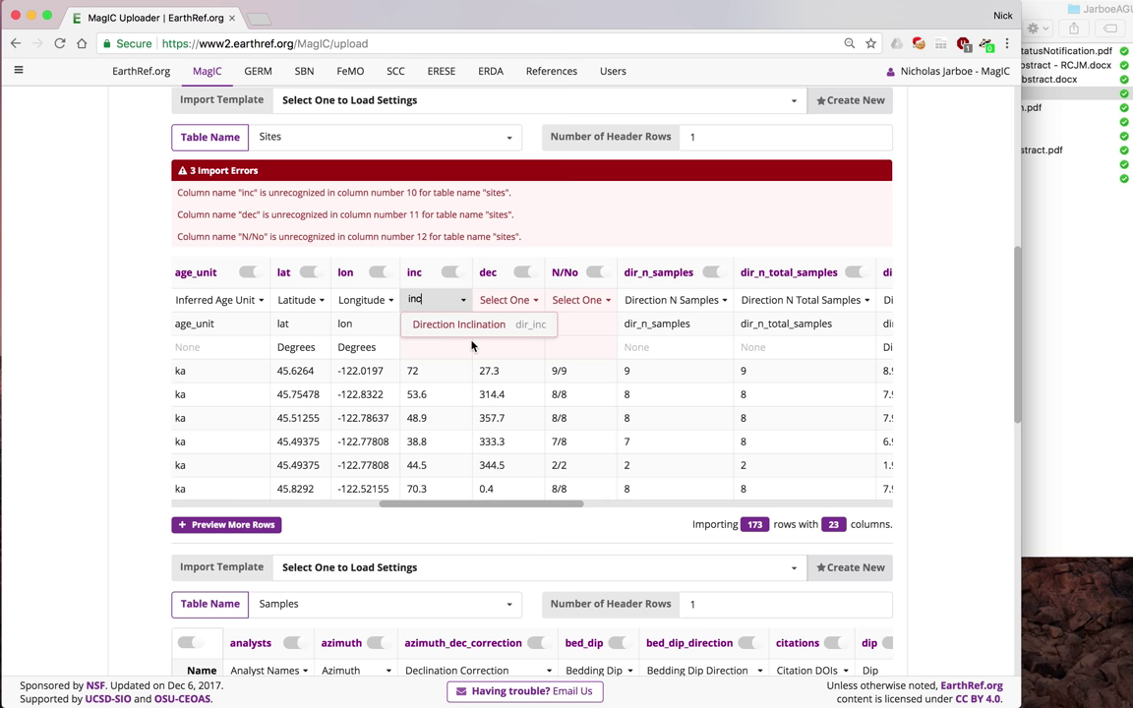
click(458, 325)
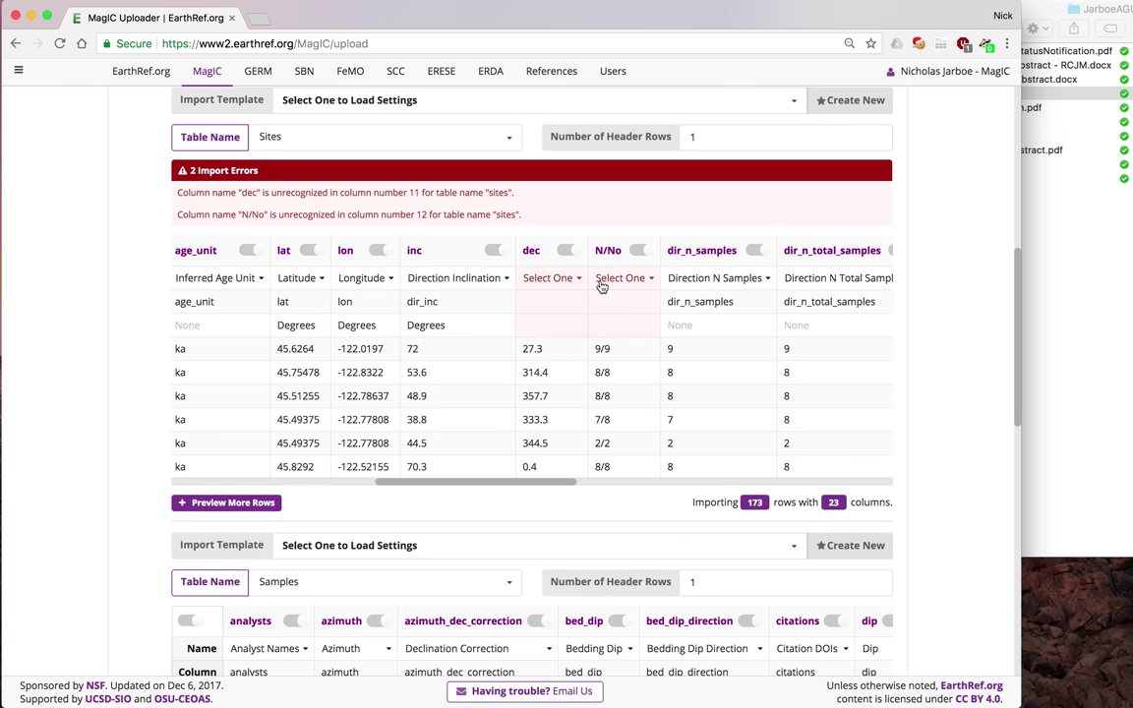
Search the name options for the Sites table's dec column with "dec", "lat" and "vg"
click(570, 277)
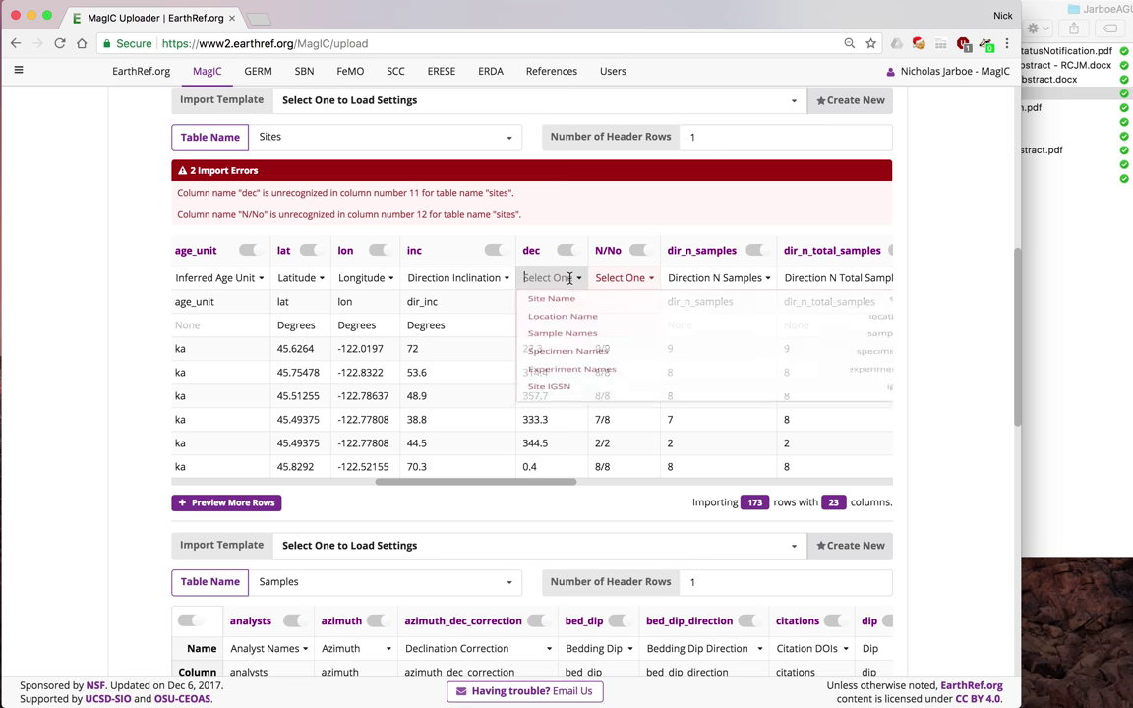
text(dec)
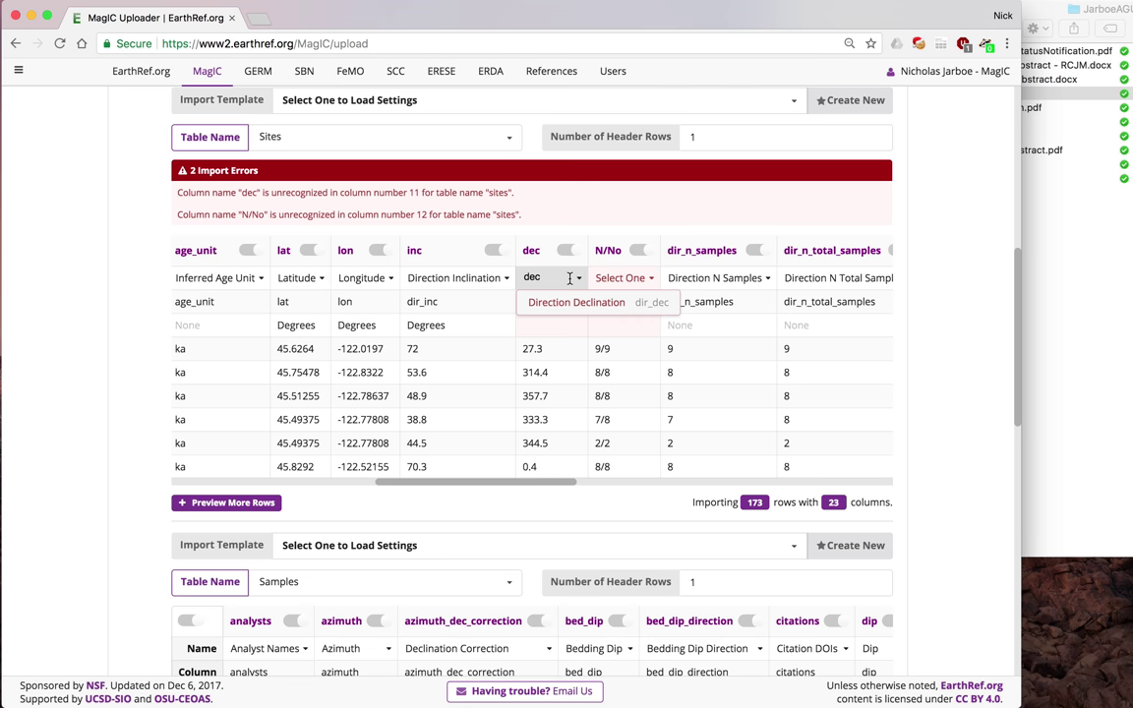
key(BackSpace)
key(BackSpace)
key(BackSpace)
text(la)
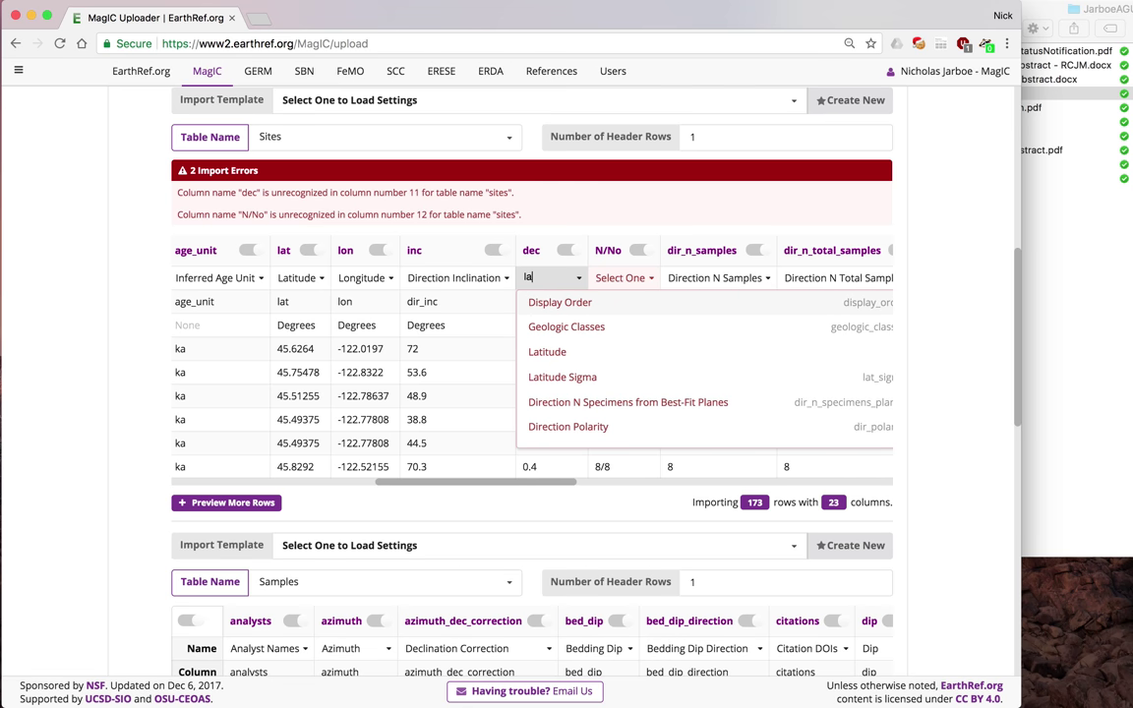
text(t)
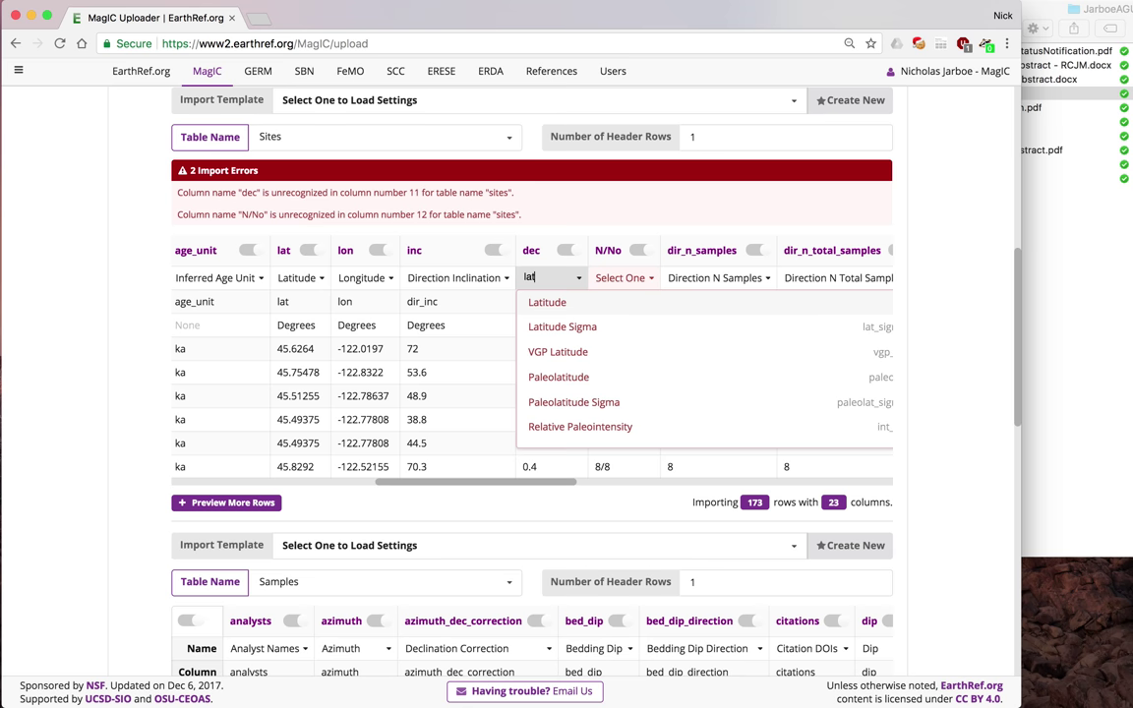
key(BackSpace)
key(BackSpace)
key(BackSpace)
text(Vg)
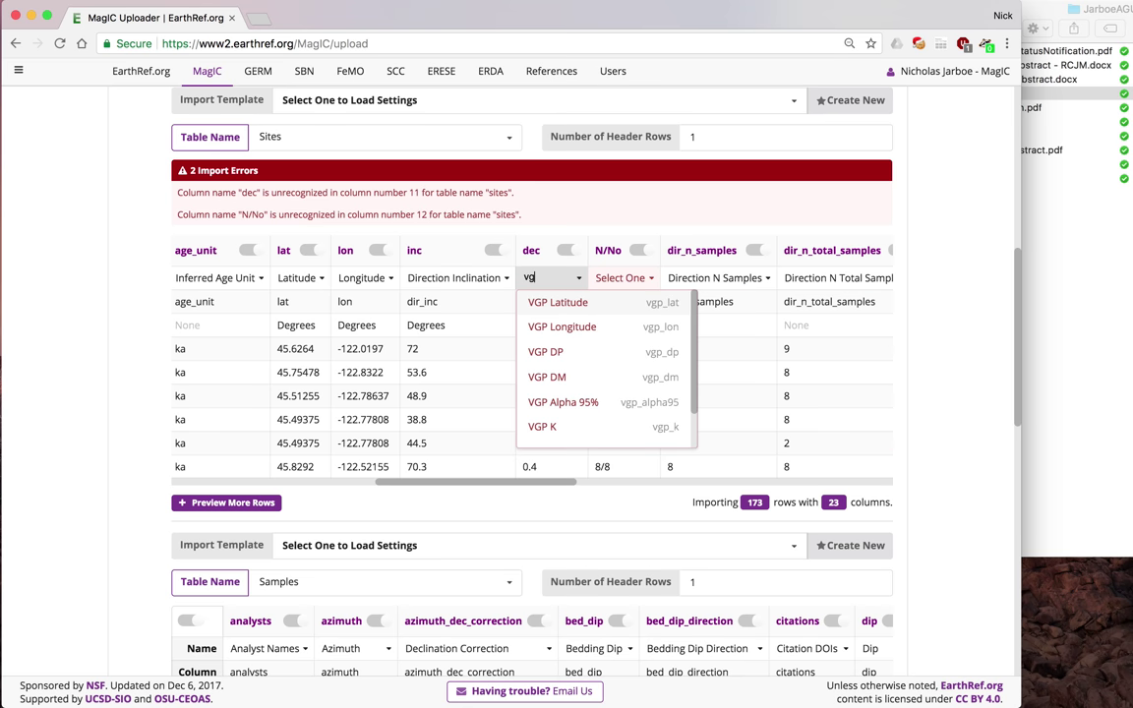
key(BackSpace)
key(BackSpace)
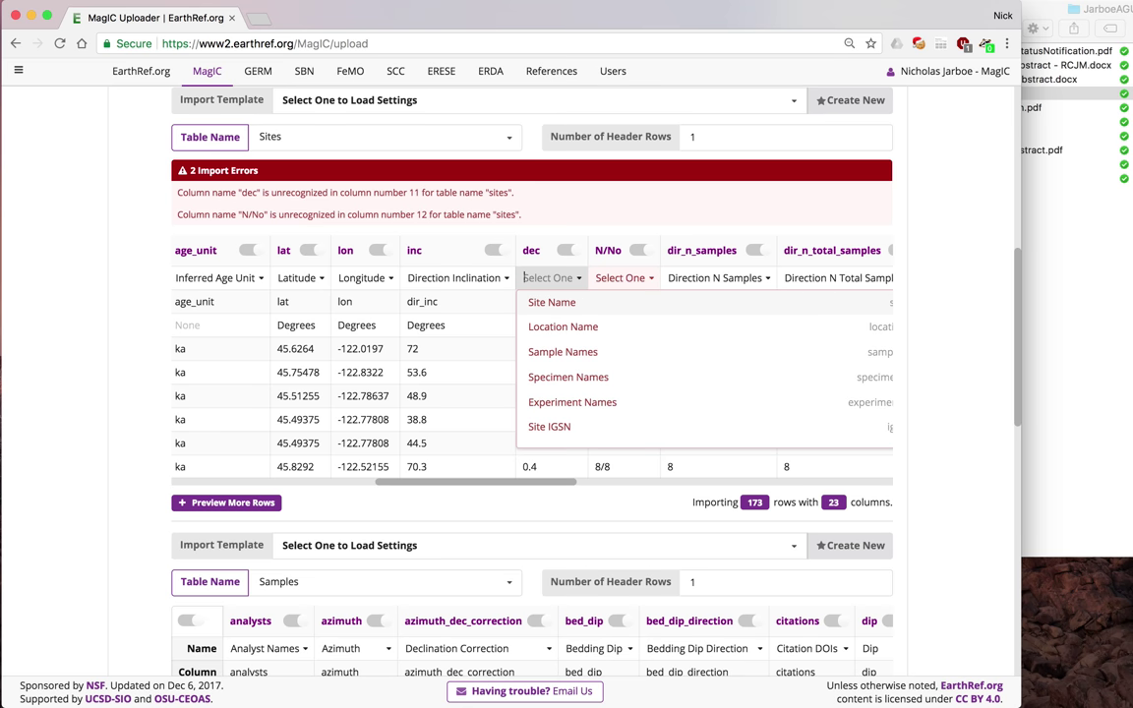
Map the dec column of the Sites table to Direction Declination
text(dec)
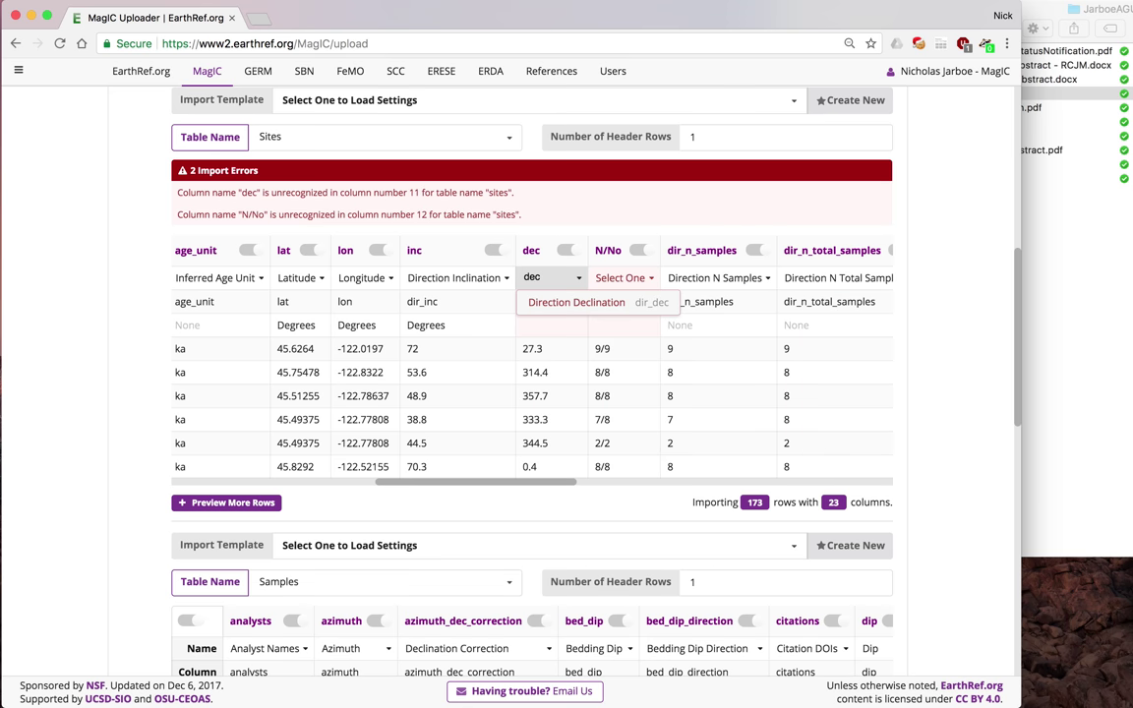
click(561, 300)
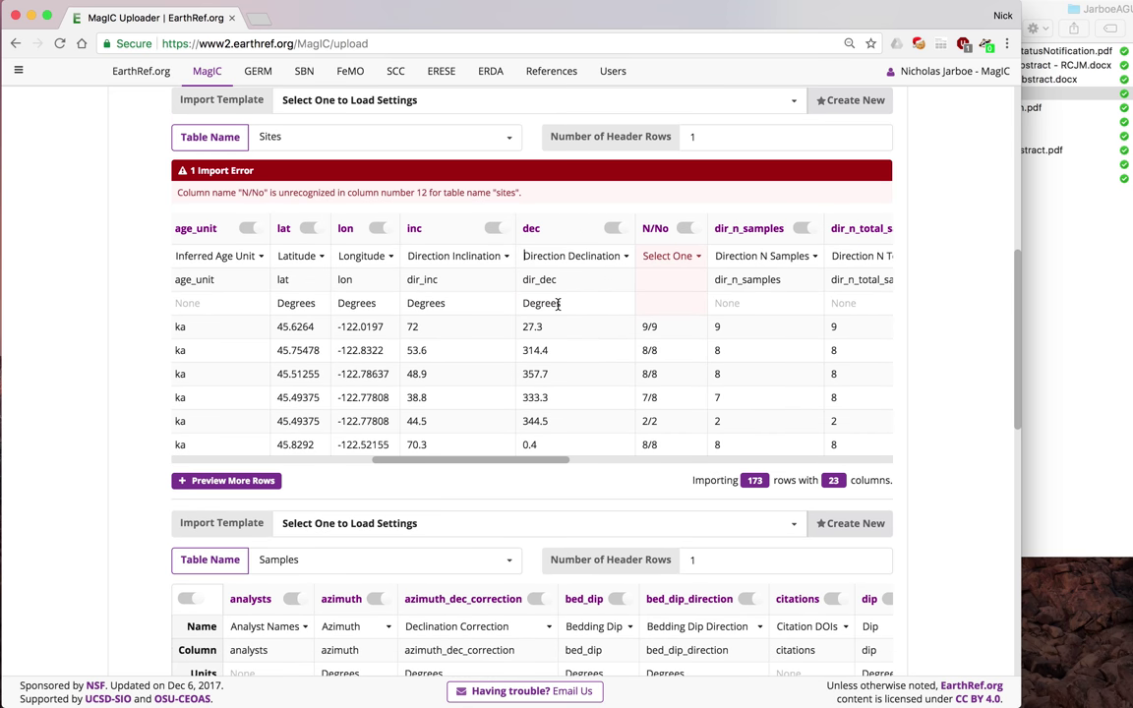
drag(526, 460, 597, 459)
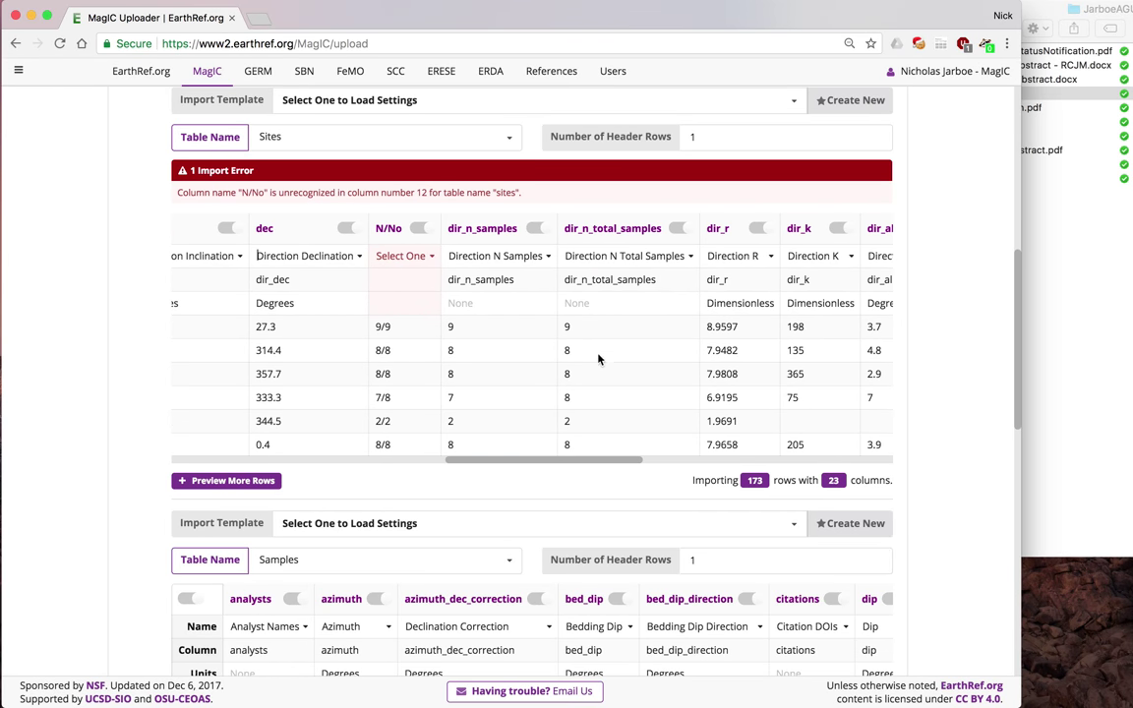
Exclude the N/No column of the Sites table from the import
click(423, 230)
click(423, 230)
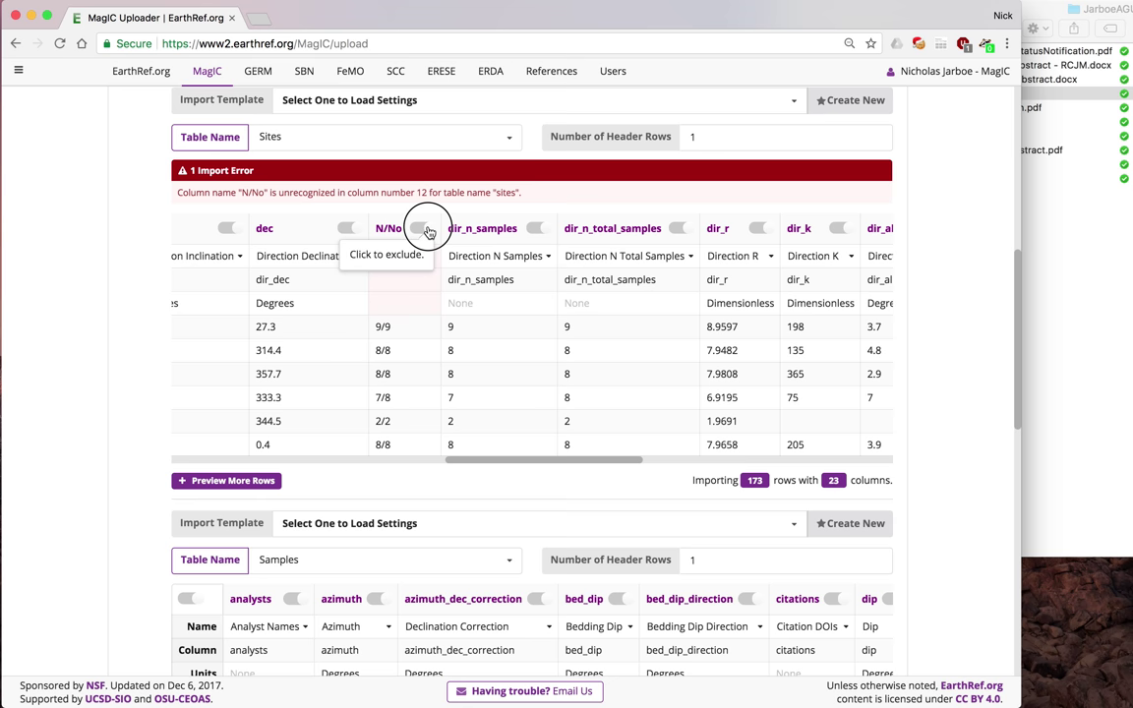
click(423, 230)
Review the parsed tables and their column mappings, including the Samples, Measurements and Sites tables
scroll(581, 367, down, 1)
scroll(581, 367, down, 10)
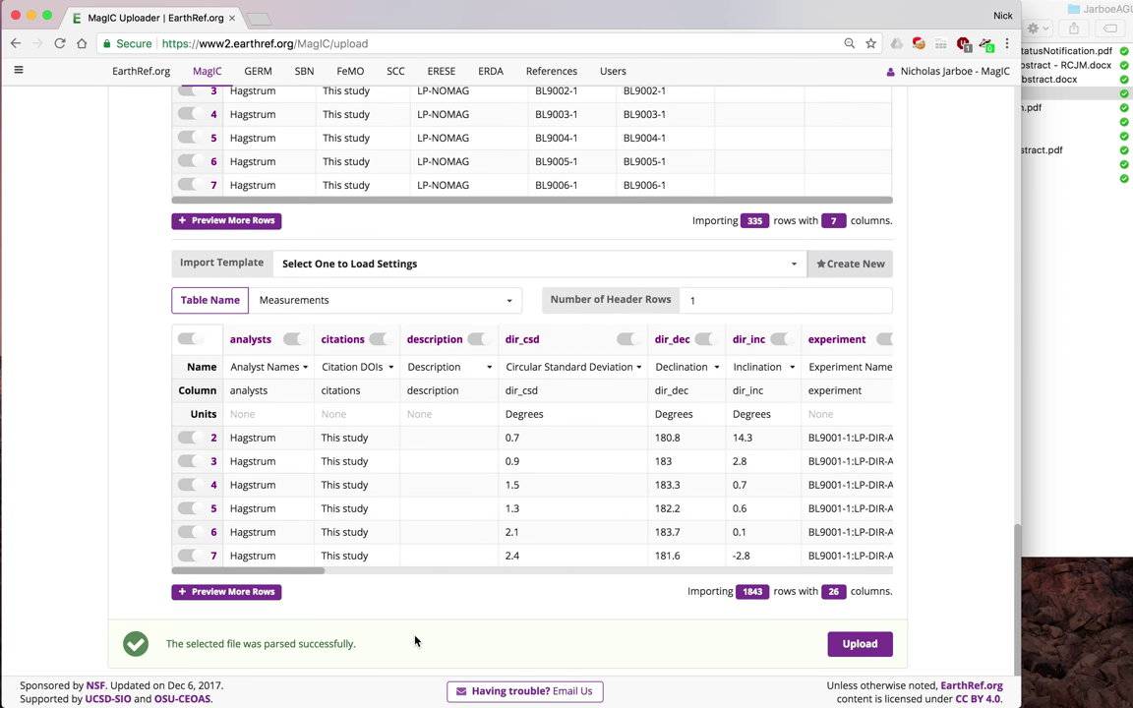
scroll(439, 639, up, 6)
scroll(440, 639, down, 6)
scroll(441, 643, up, 6)
scroll(438, 354, up, 2)
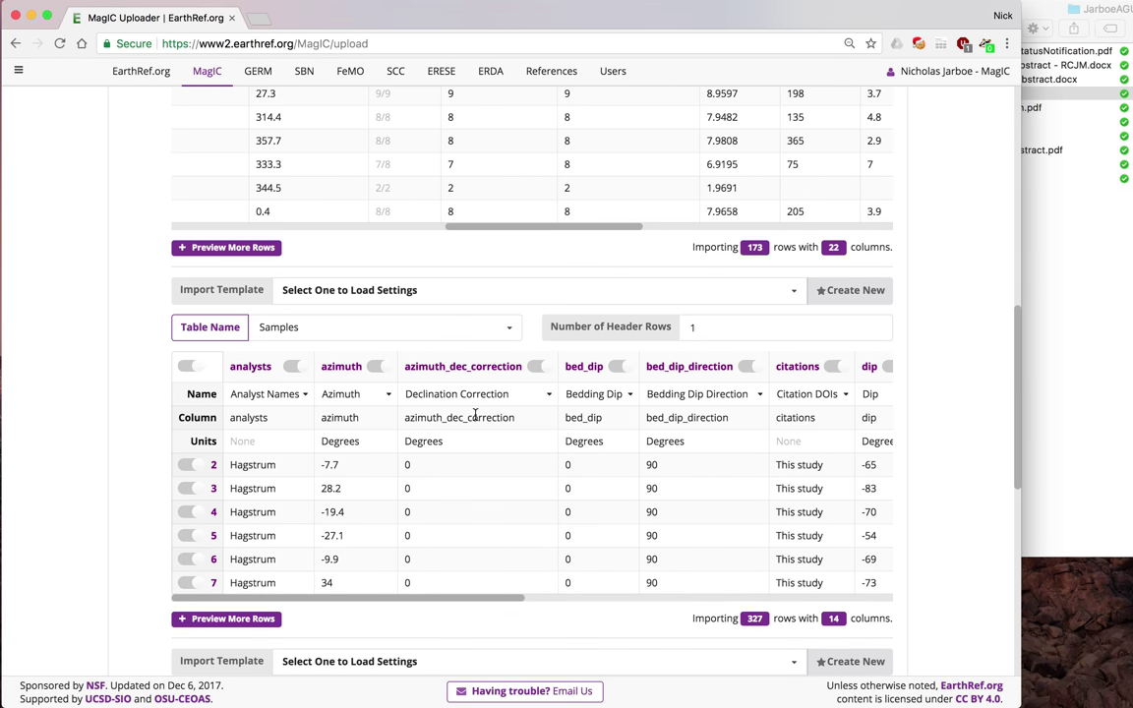
scroll(493, 453, down, 1)
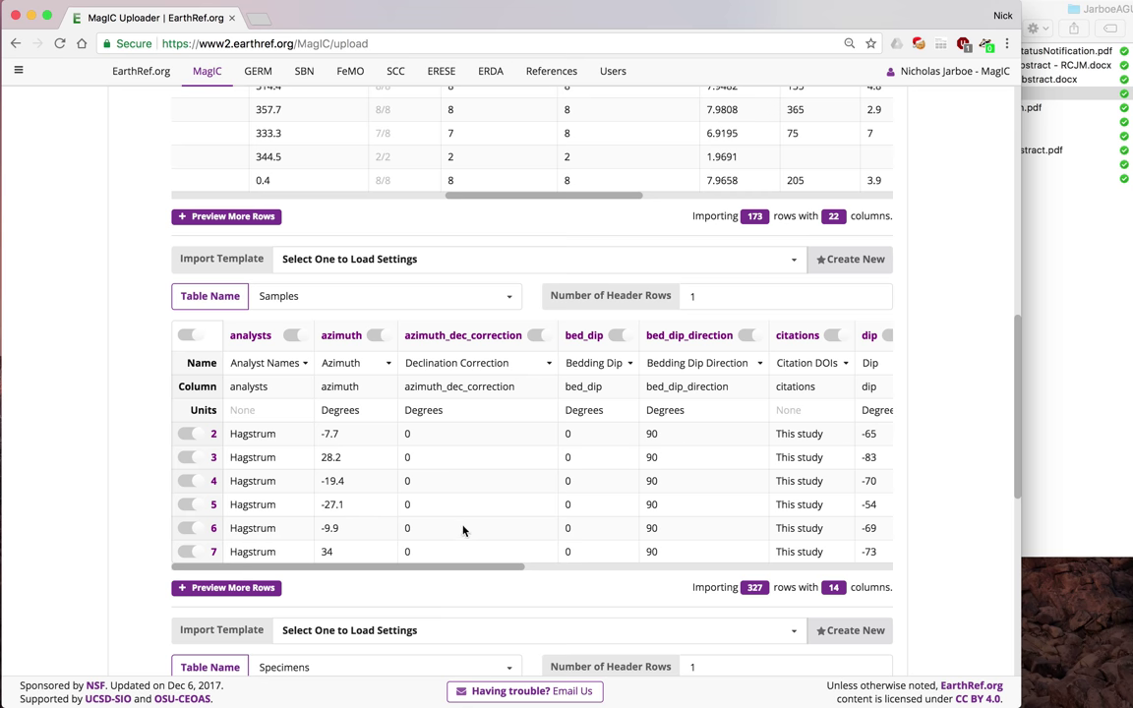
drag(470, 565, 87, 597)
scroll(398, 502, up, 10)
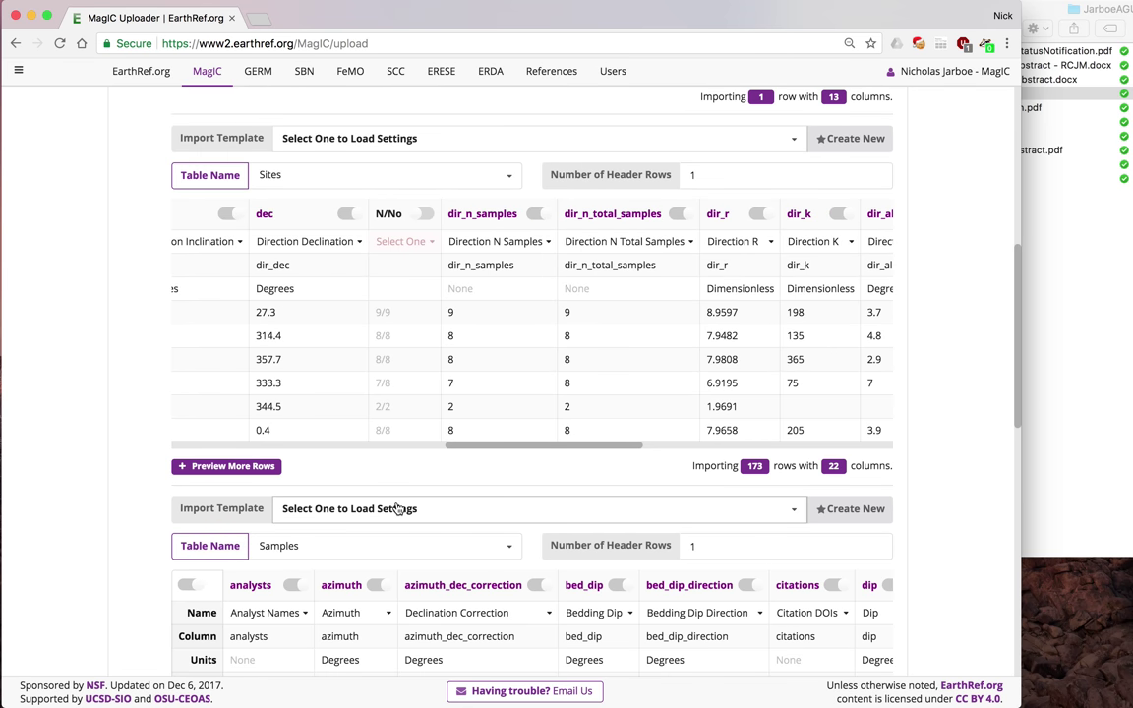
scroll(397, 509, down, 5)
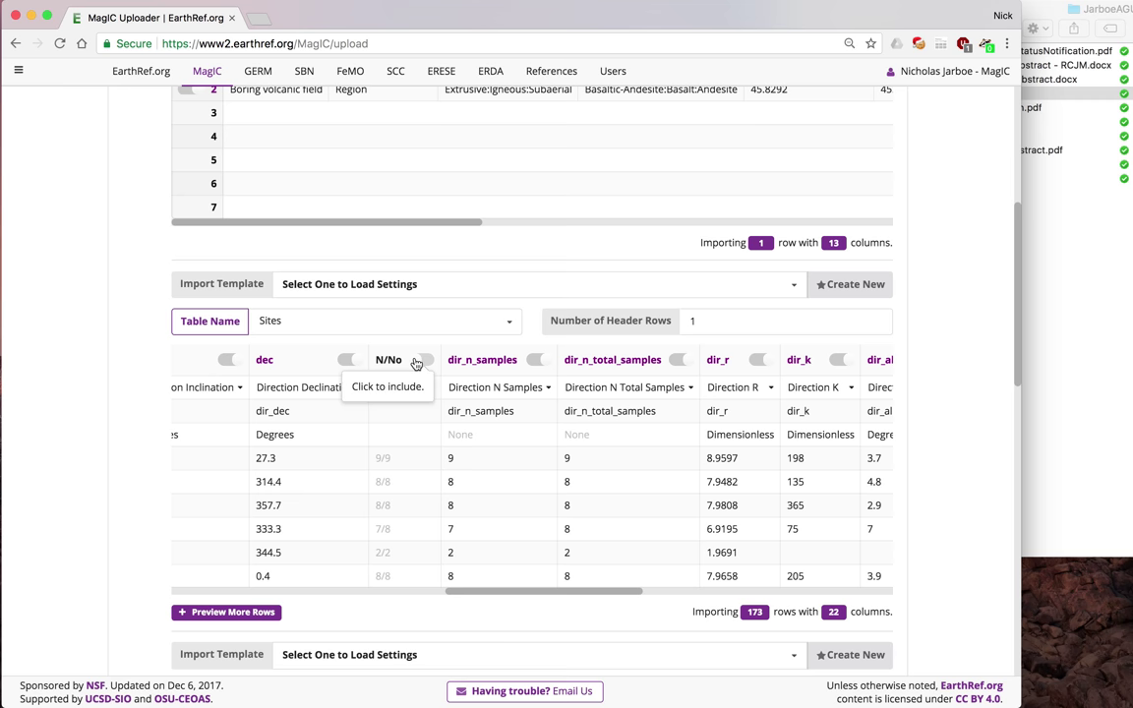
drag(552, 591, 615, 590)
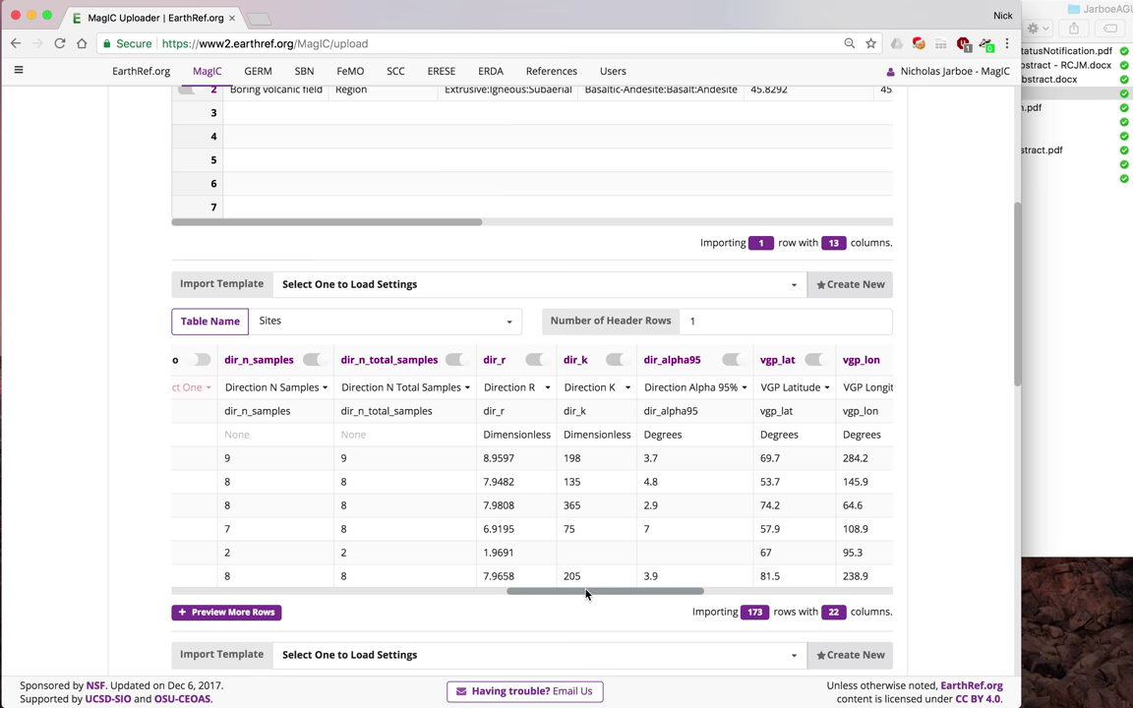
drag(587, 589, 473, 600)
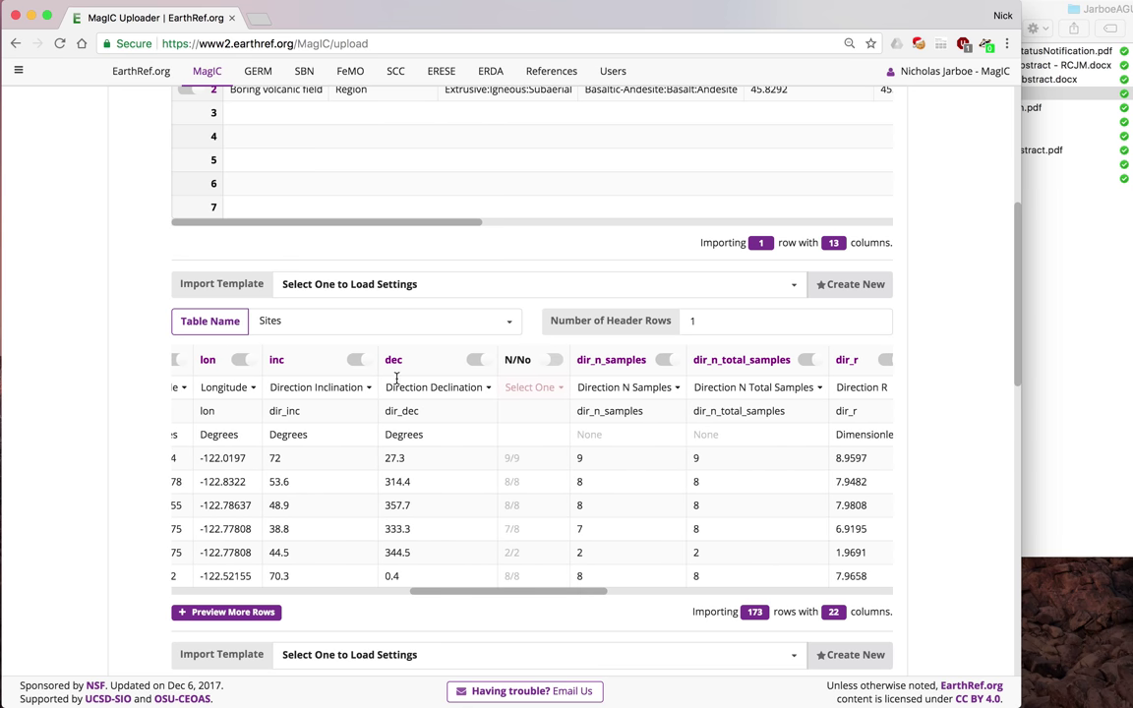
Save the Sites table's import settings as a template named "AGU Demo Sites" and check the list of saved templates
click(852, 286)
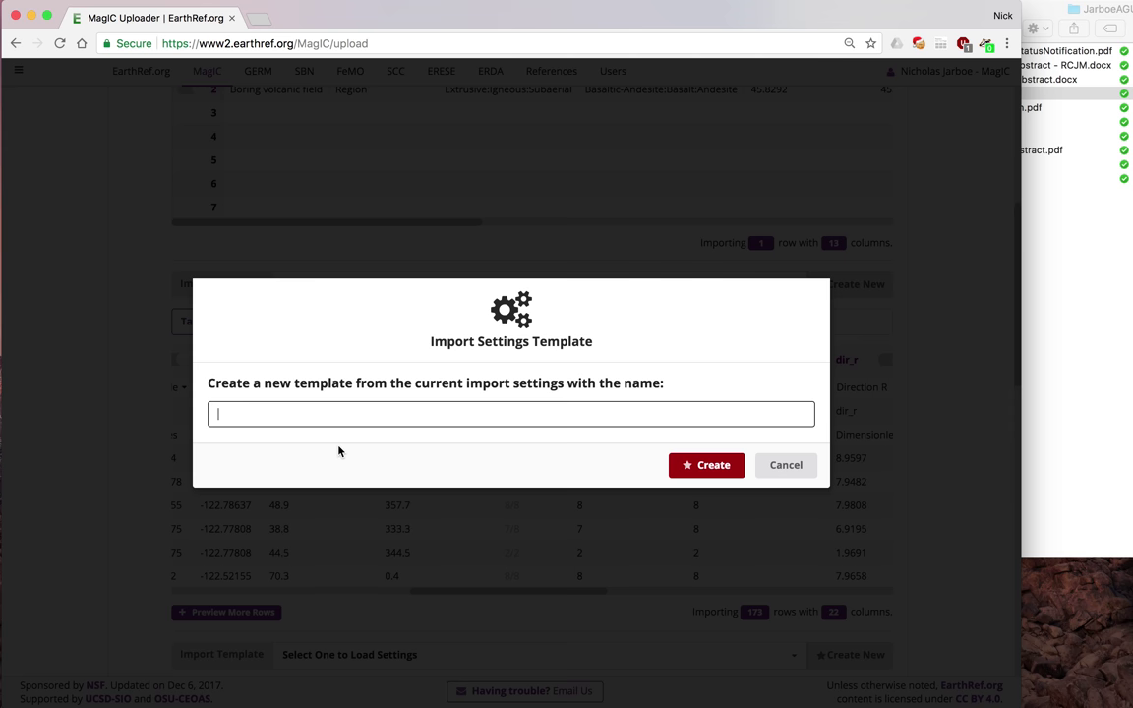
text(AGU Demo Sites)
click(706, 466)
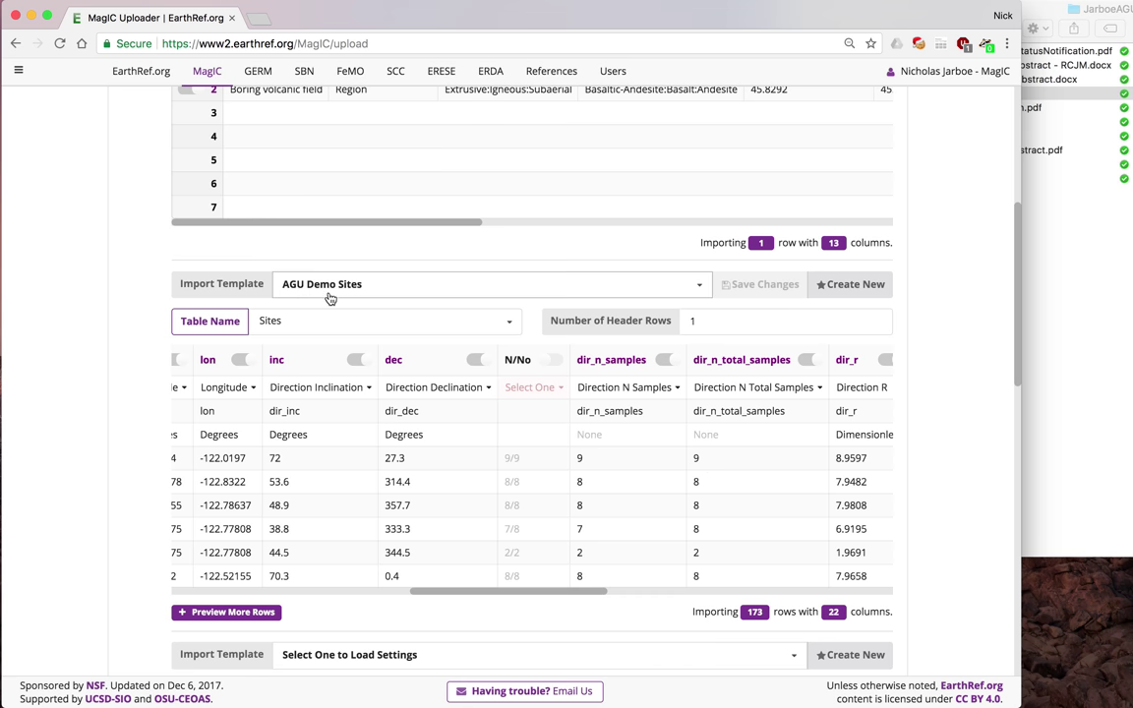
click(693, 289)
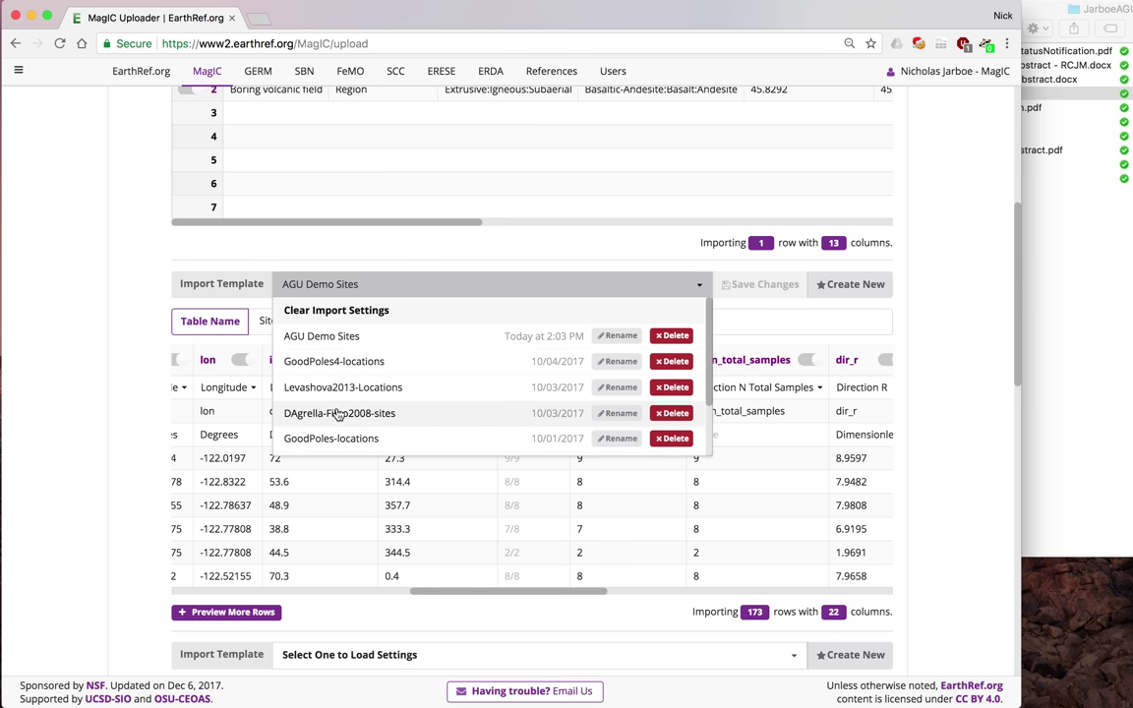
click(128, 361)
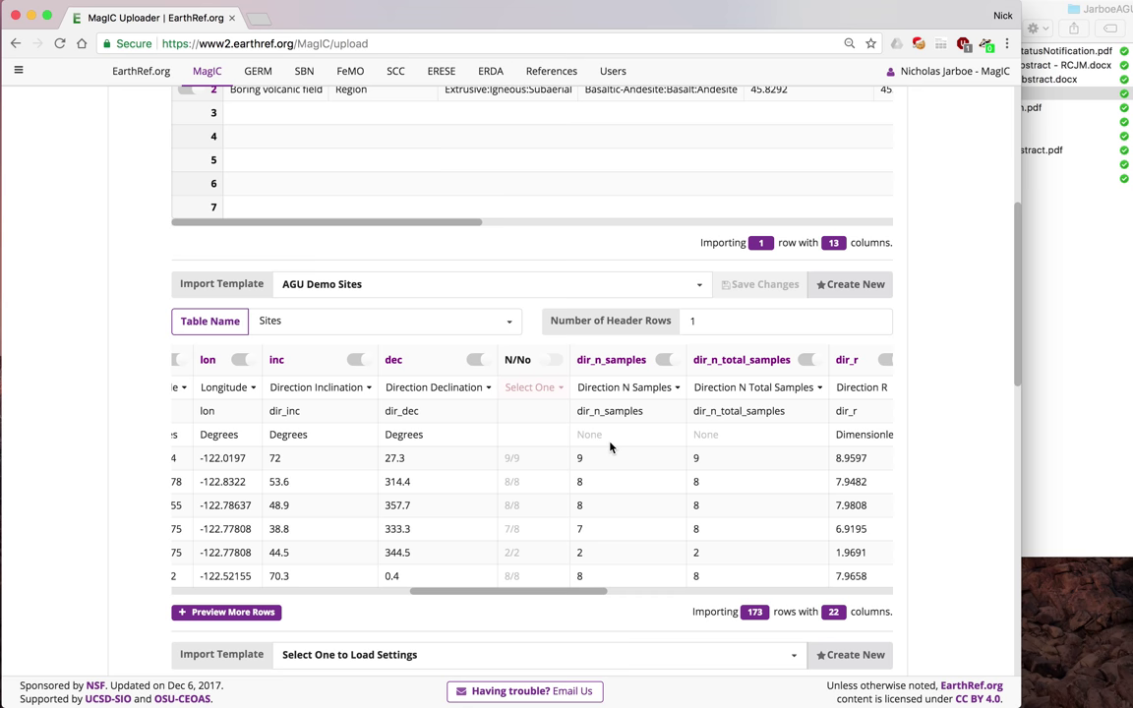
Proceed to the upload stage with the parsed tables and check the available upload destinations, keeping A New Private Contribution
scroll(610, 447, down, 5)
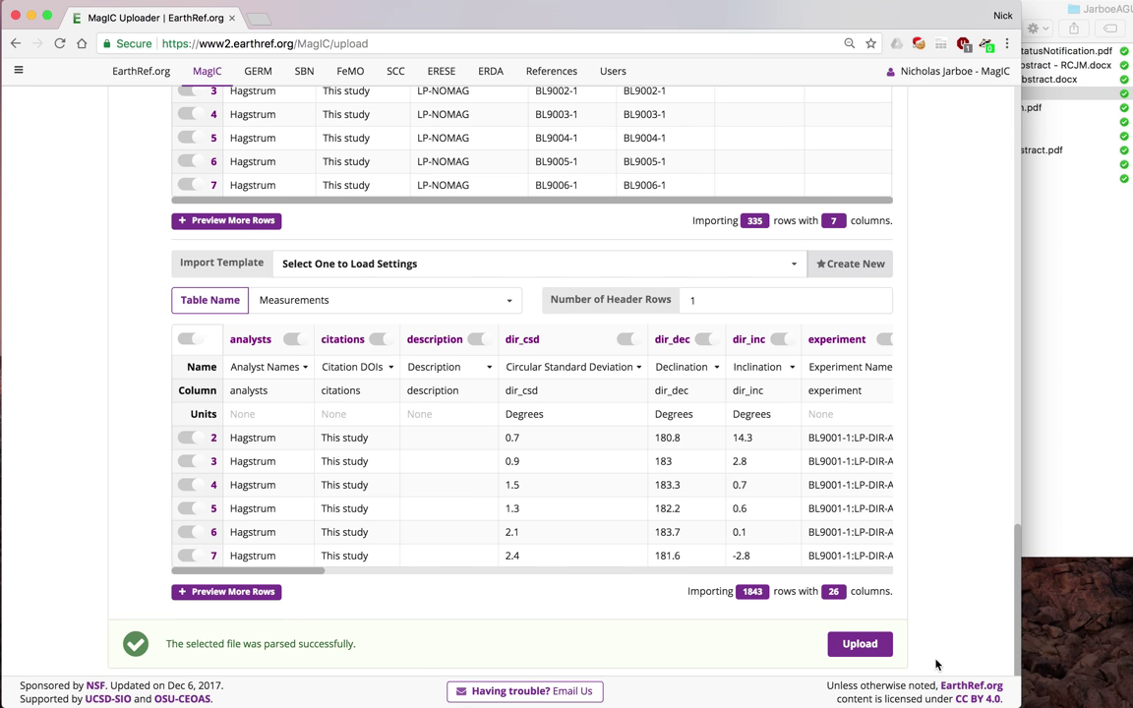
click(859, 644)
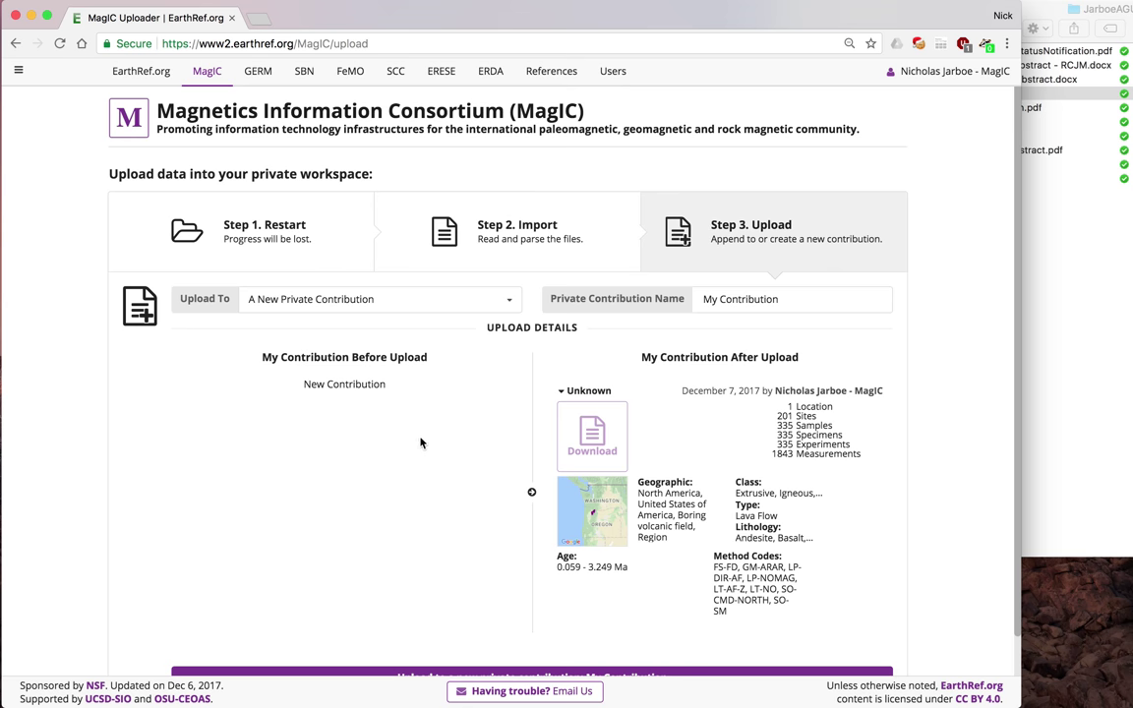
scroll(384, 548, down, 1)
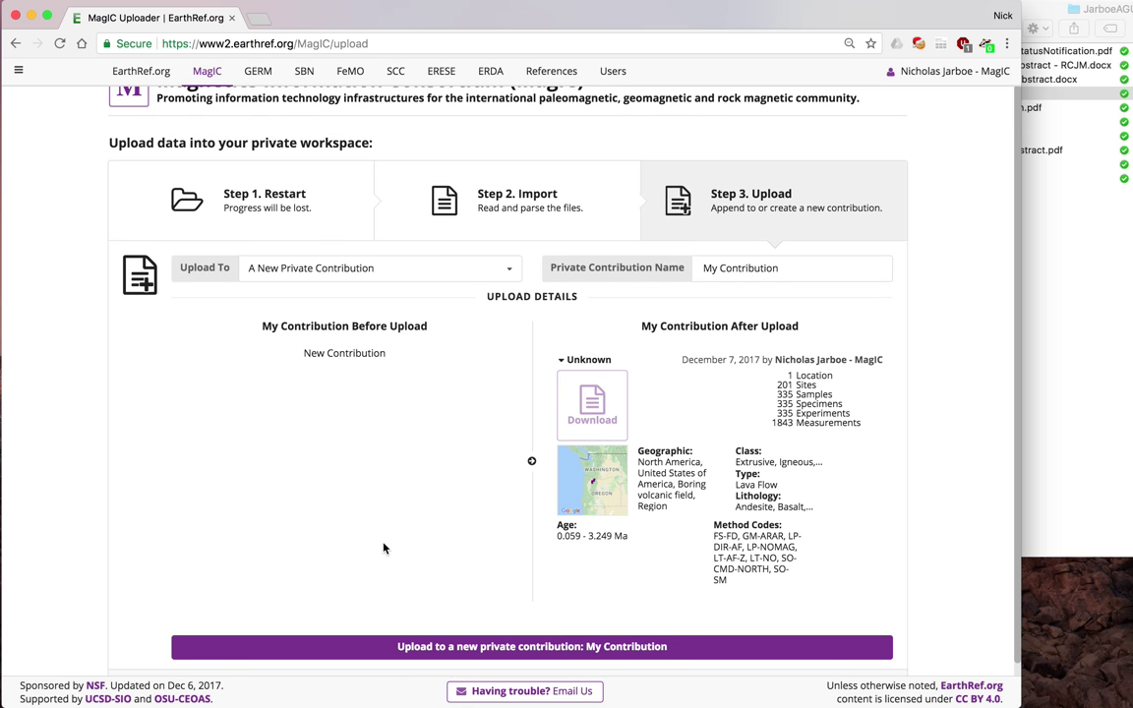
scroll(384, 548, up, 1)
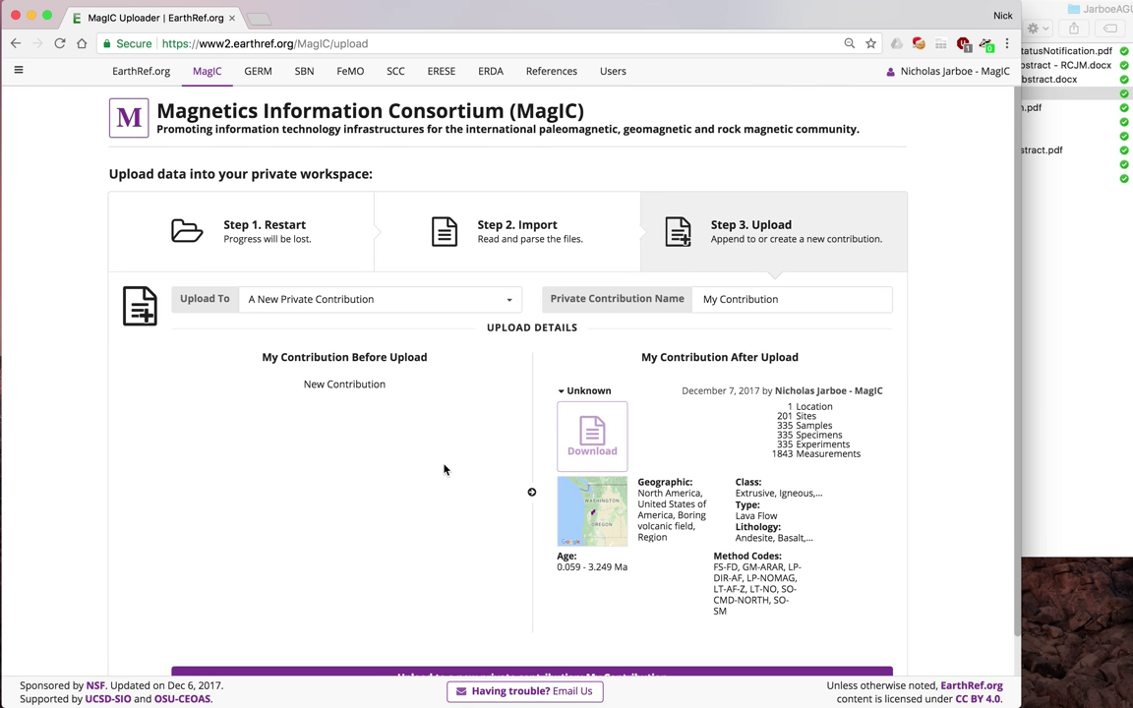
click(509, 305)
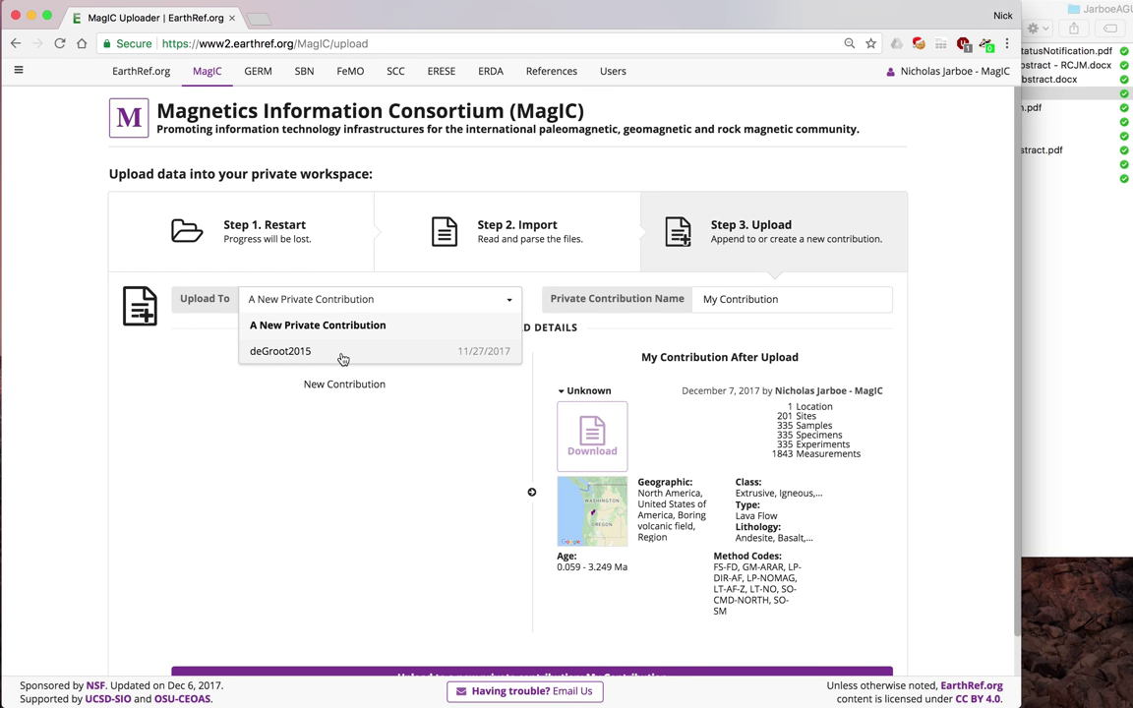
click(446, 258)
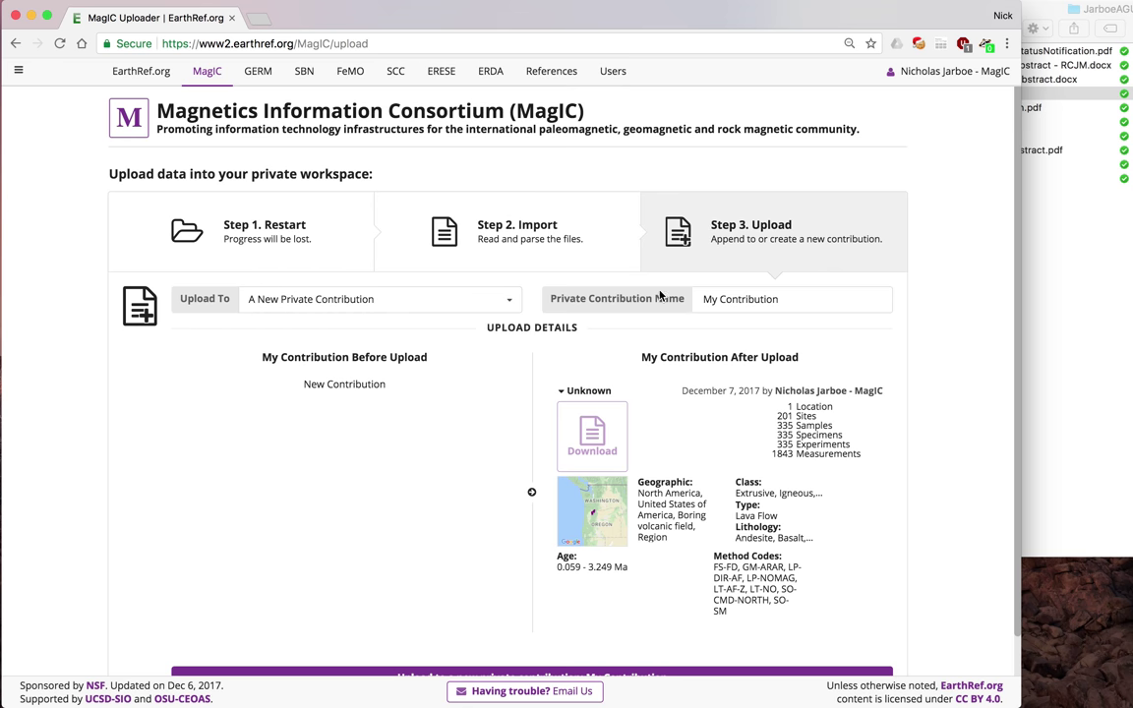
Name the new private contribution "AGU Demo" and upload the data to it
click(736, 305)
triple_click(726, 305)
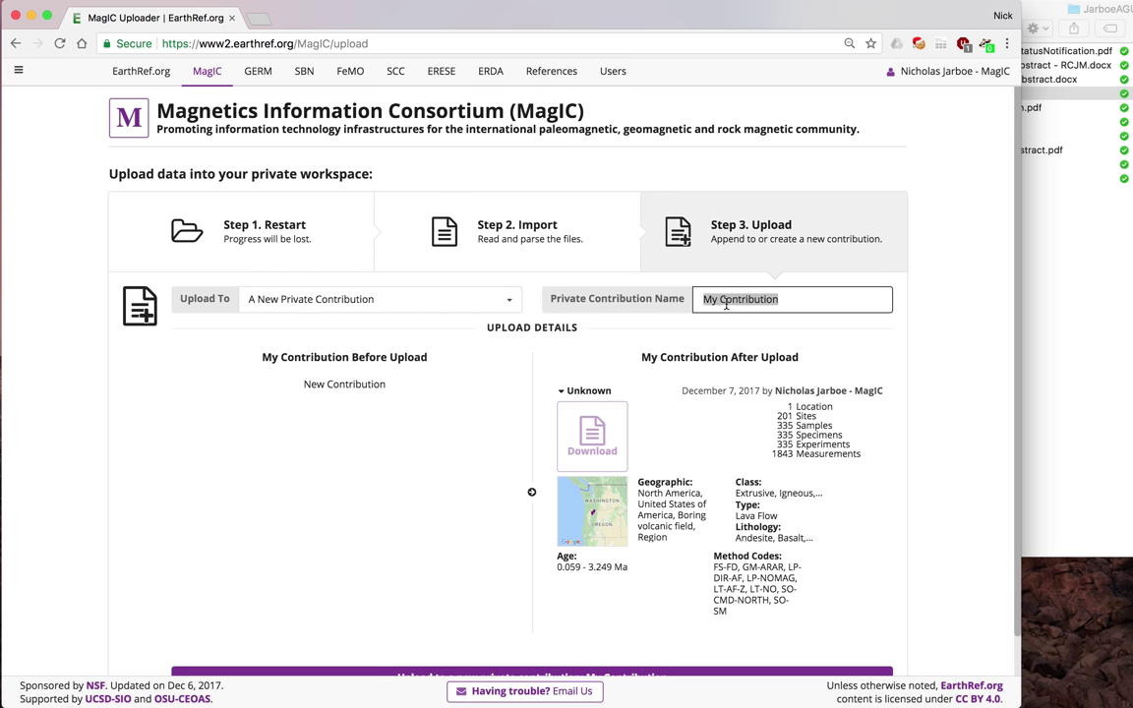
text(AGU )
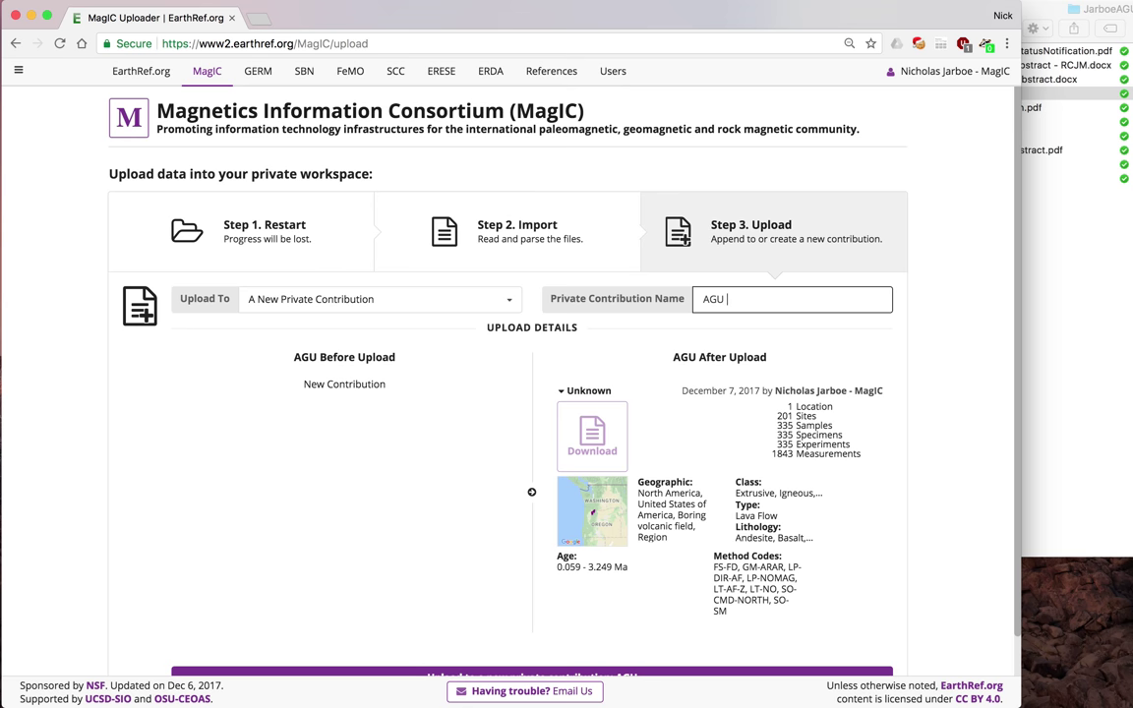
text(Demo)
scroll(547, 606, down, 2)
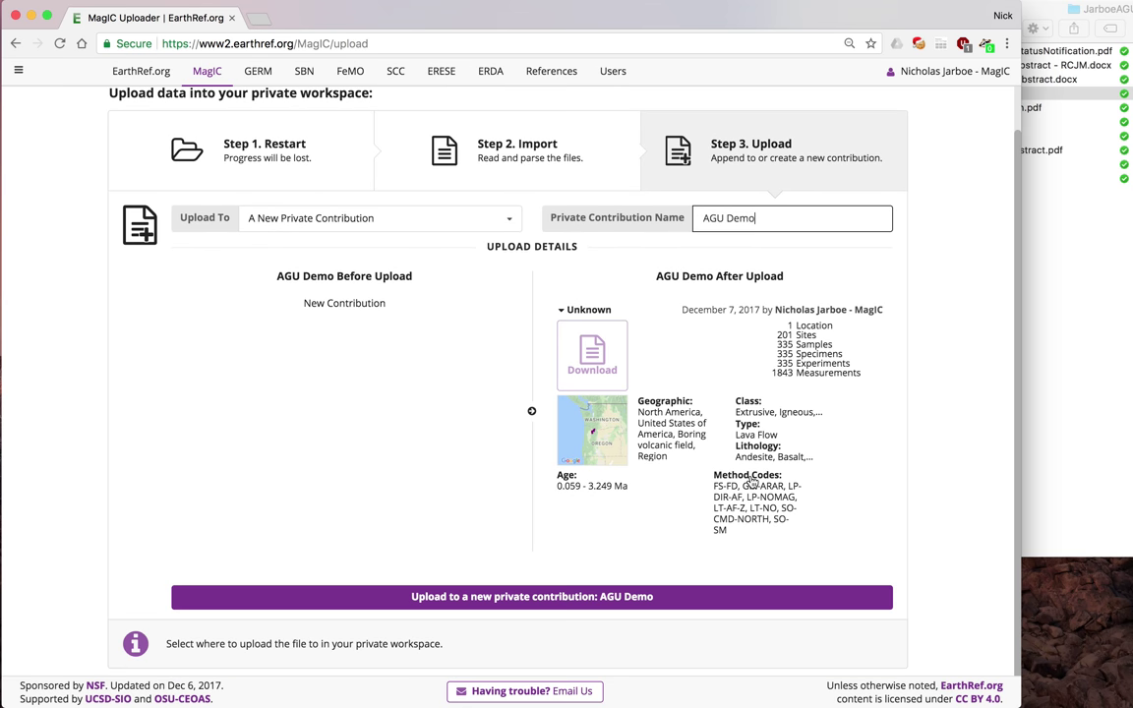
click(561, 604)
click(561, 602)
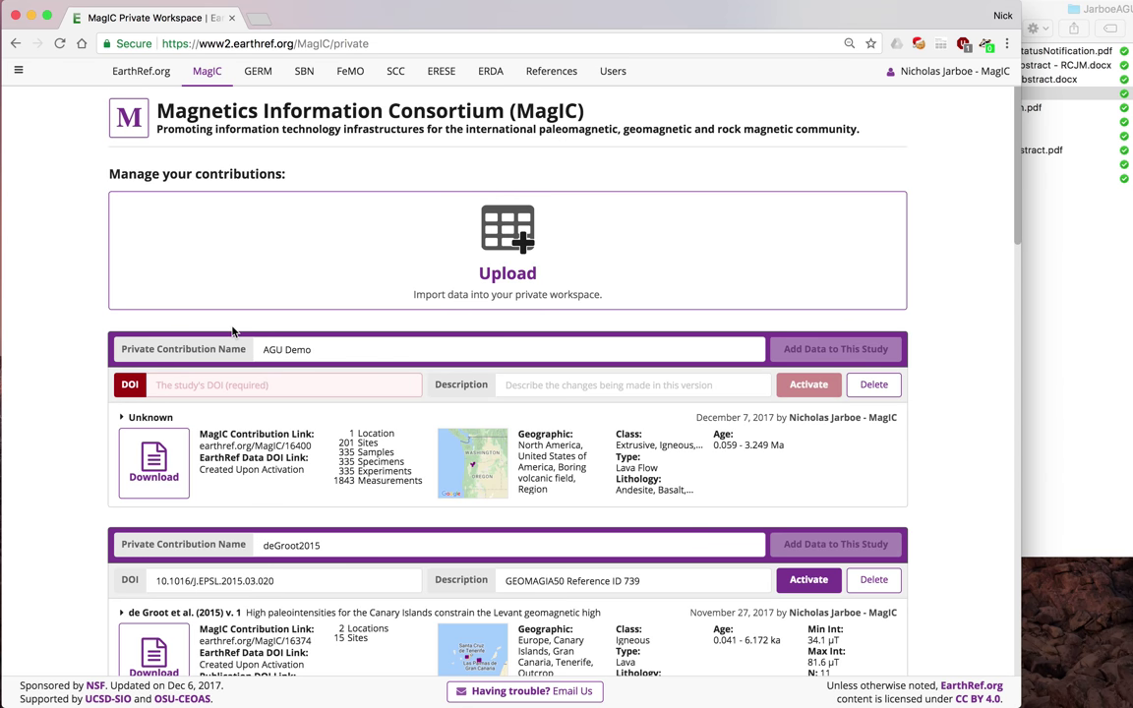
Look over the AGU Demo contribution in the private workspace and open scholar.google.com in a new browser window
scroll(462, 414, down, 1)
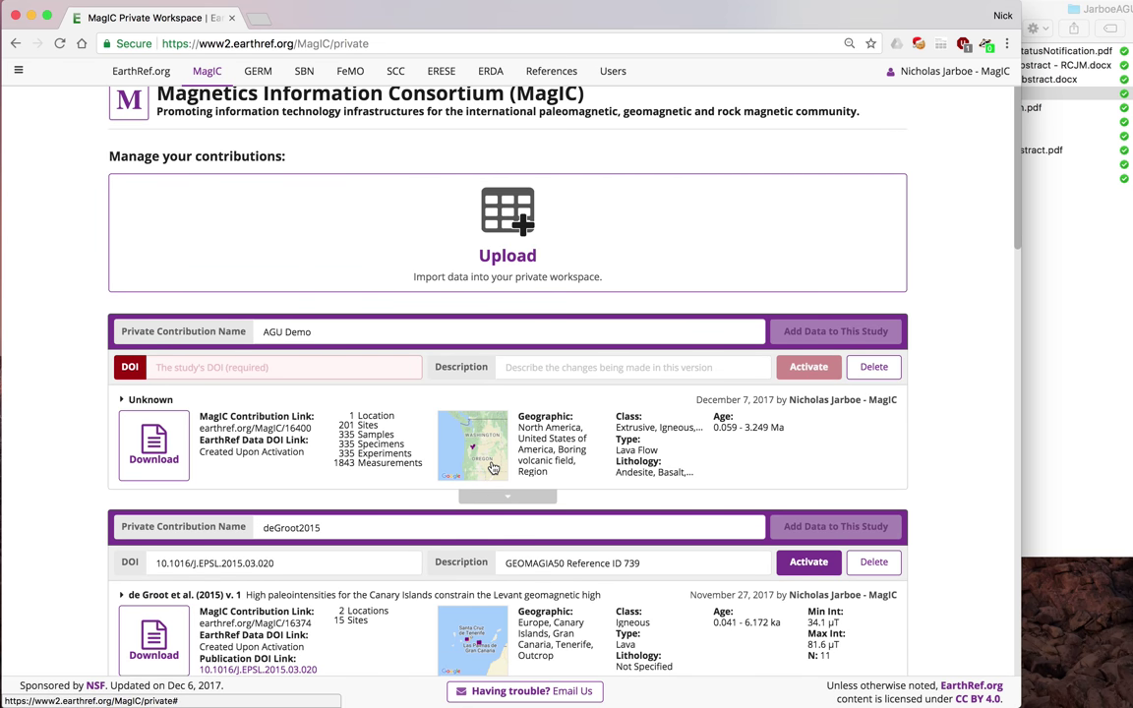
scroll(495, 459, down, 2)
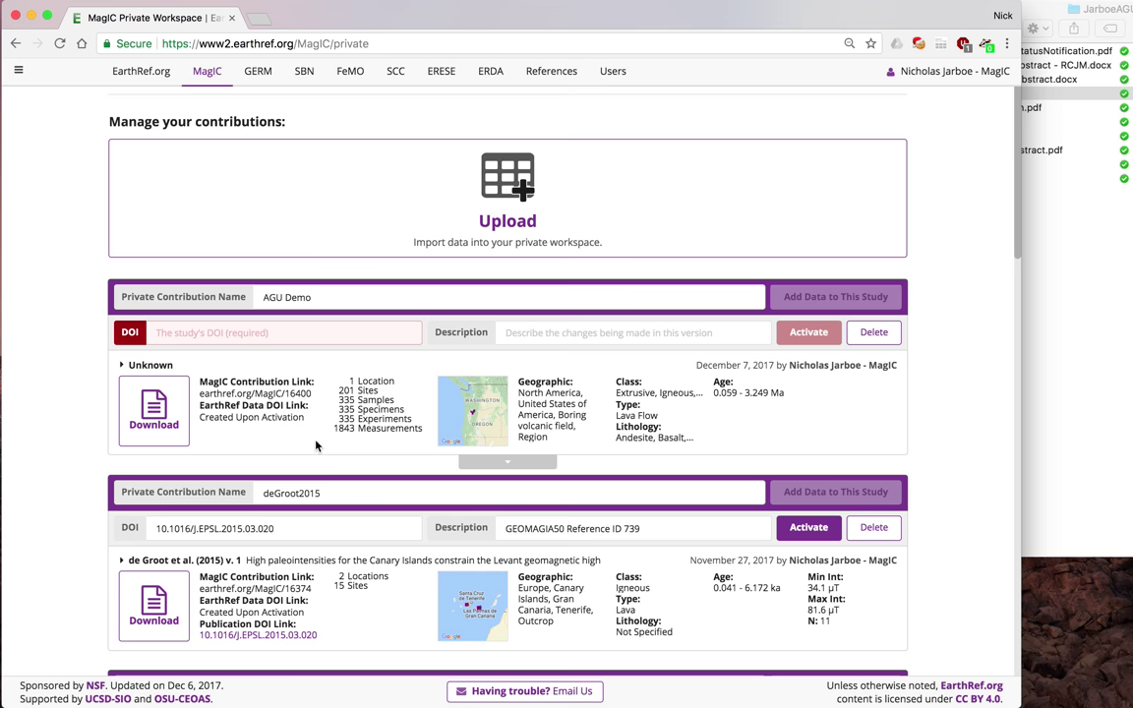
scroll(316, 445, down, 2)
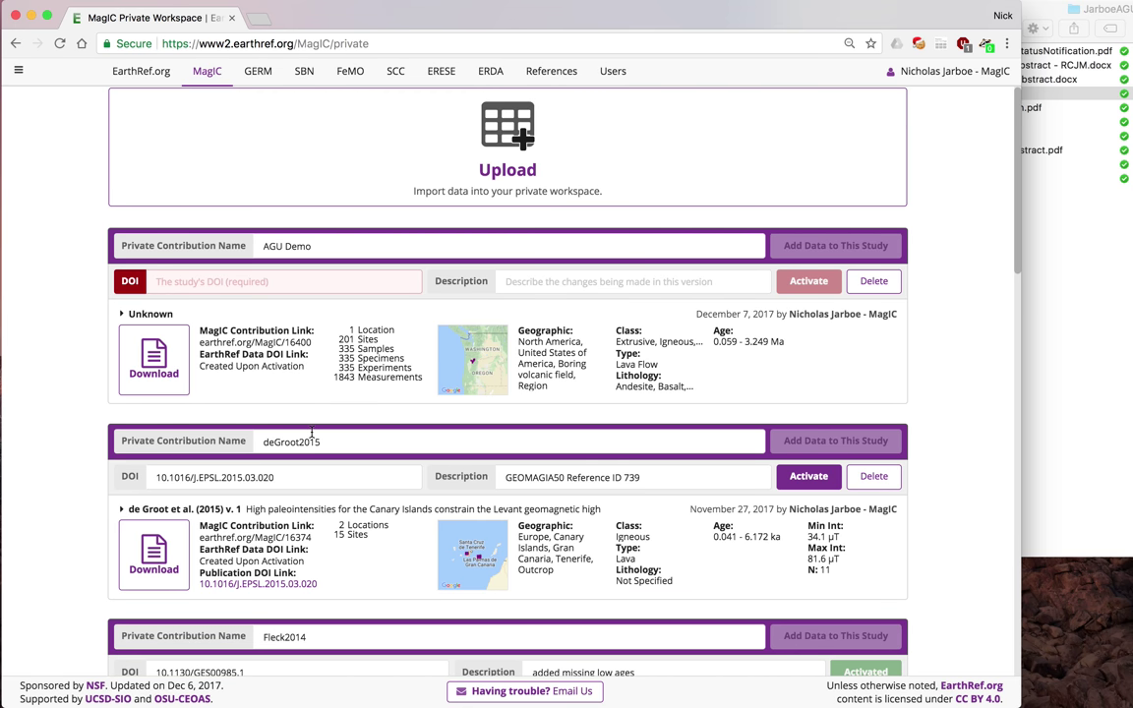
scroll(313, 436, up, 1)
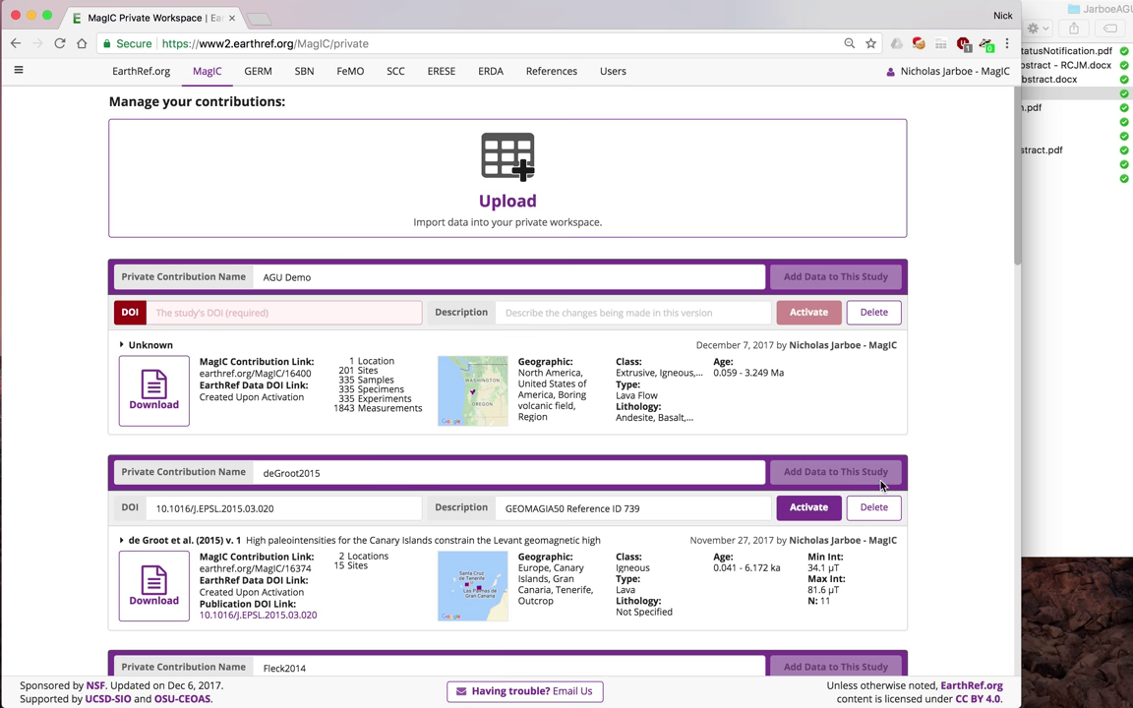
key(super+n)
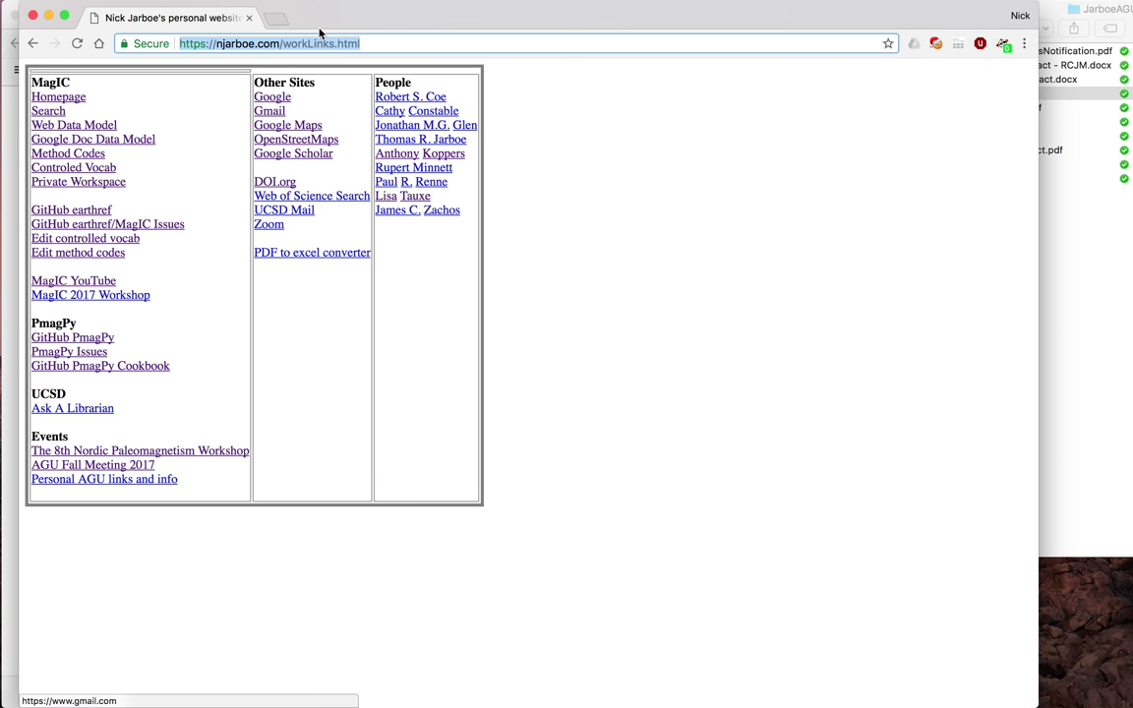
text(scholar.google.com)
key(Return)
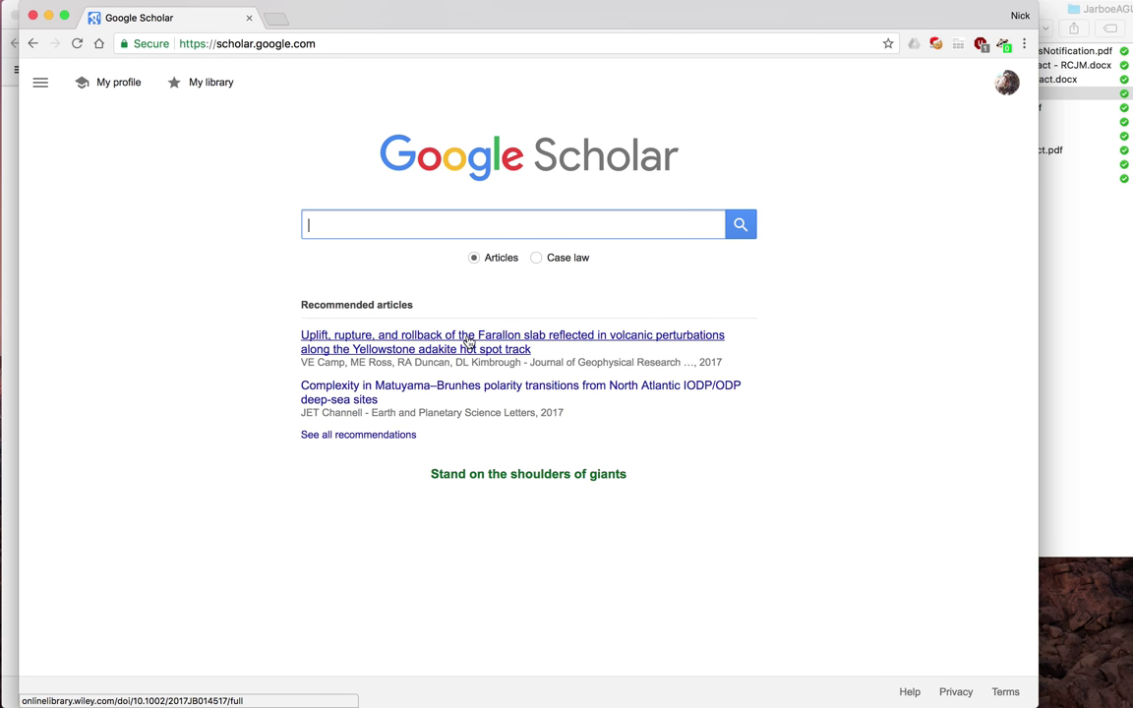
Open the recommended article on Matuyama–Brunhes polarity transitions and copy its DOI without the doi.org prefix
click(432, 390)
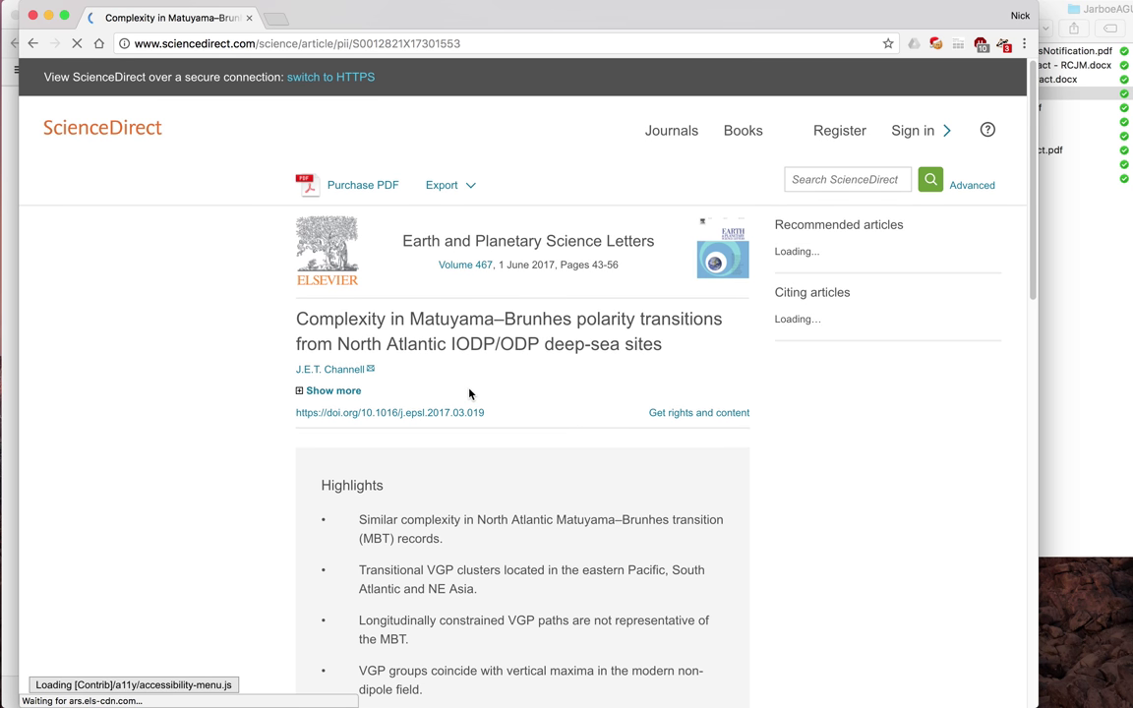
drag(492, 413, 363, 412)
key(super+c)
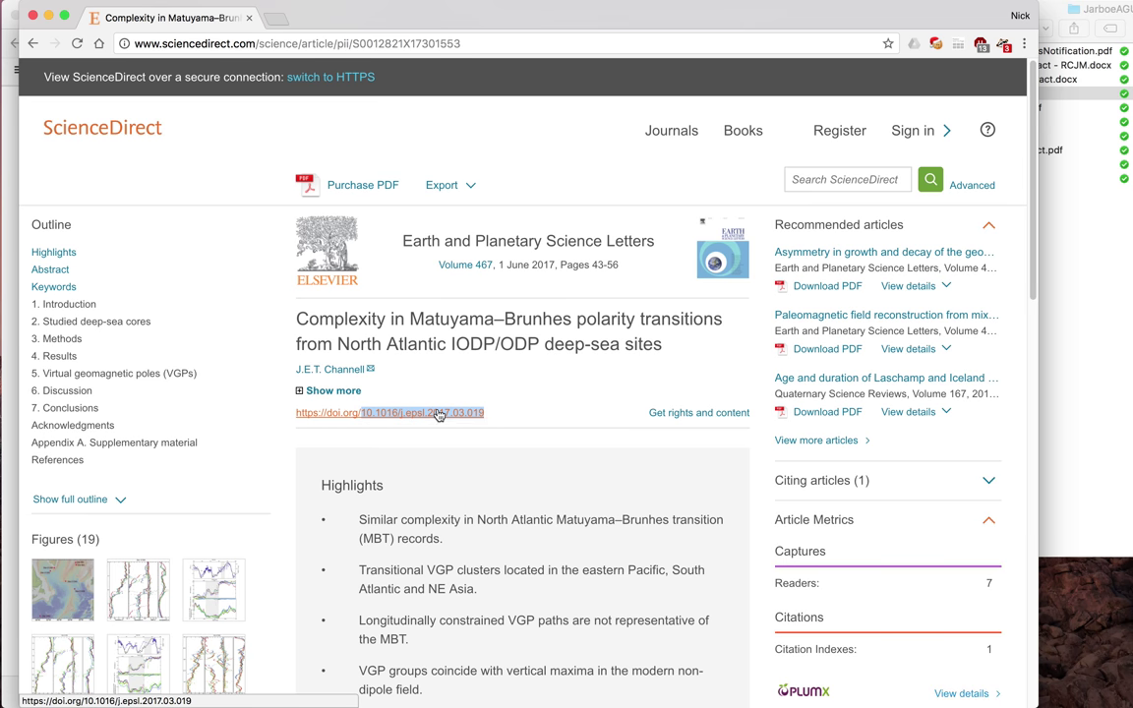
Return to the MagIC private workspace and set the AGU Demo contribution's DOI to 10.1016/j.epsl.2017.03.019
click(48, 15)
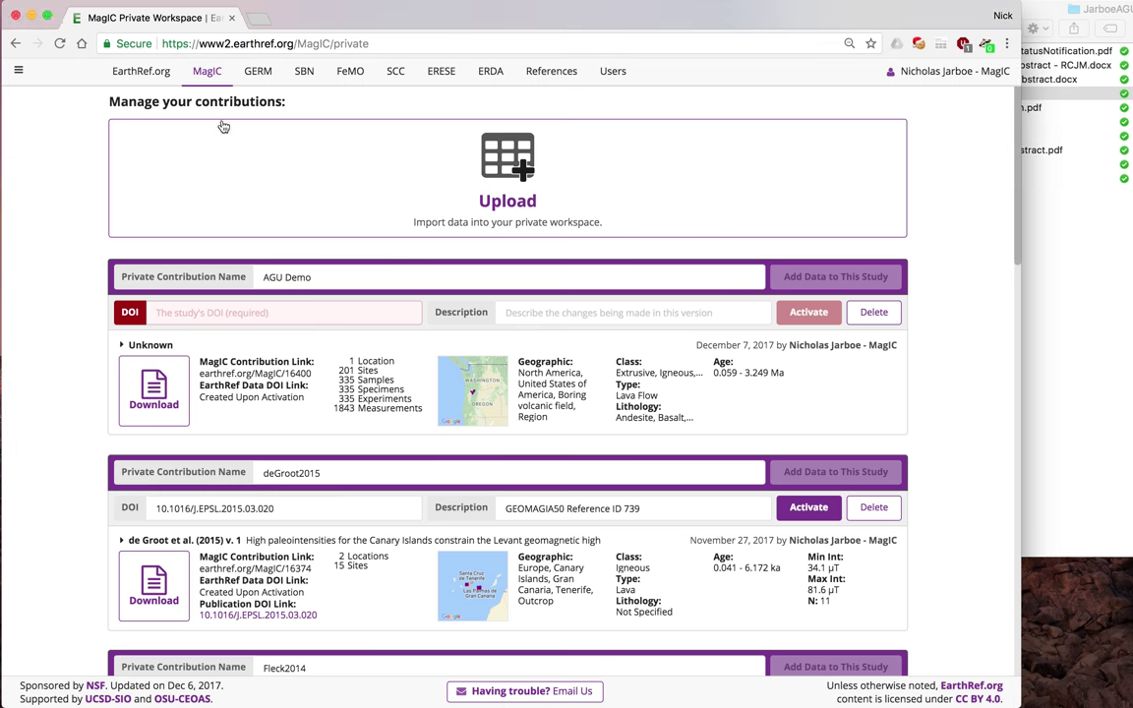
click(282, 317)
key(super+v)
click(412, 314)
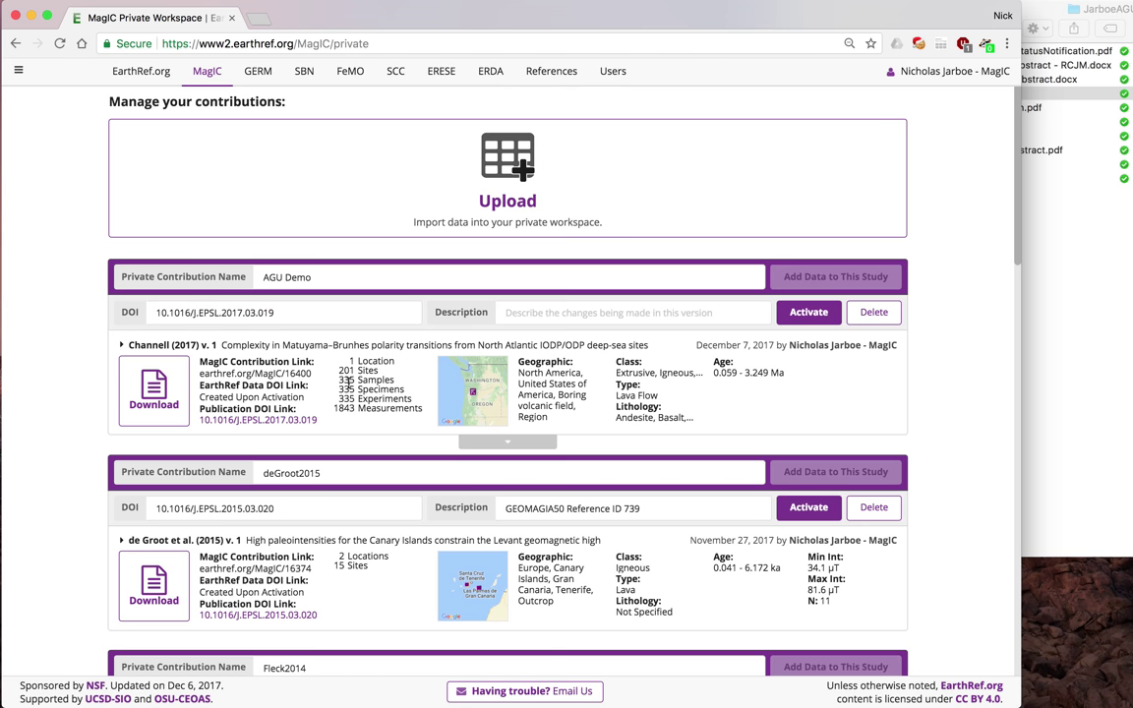
Expand the AGU Demo contribution's details and review its method codes, citation, keywords and version history
click(122, 349)
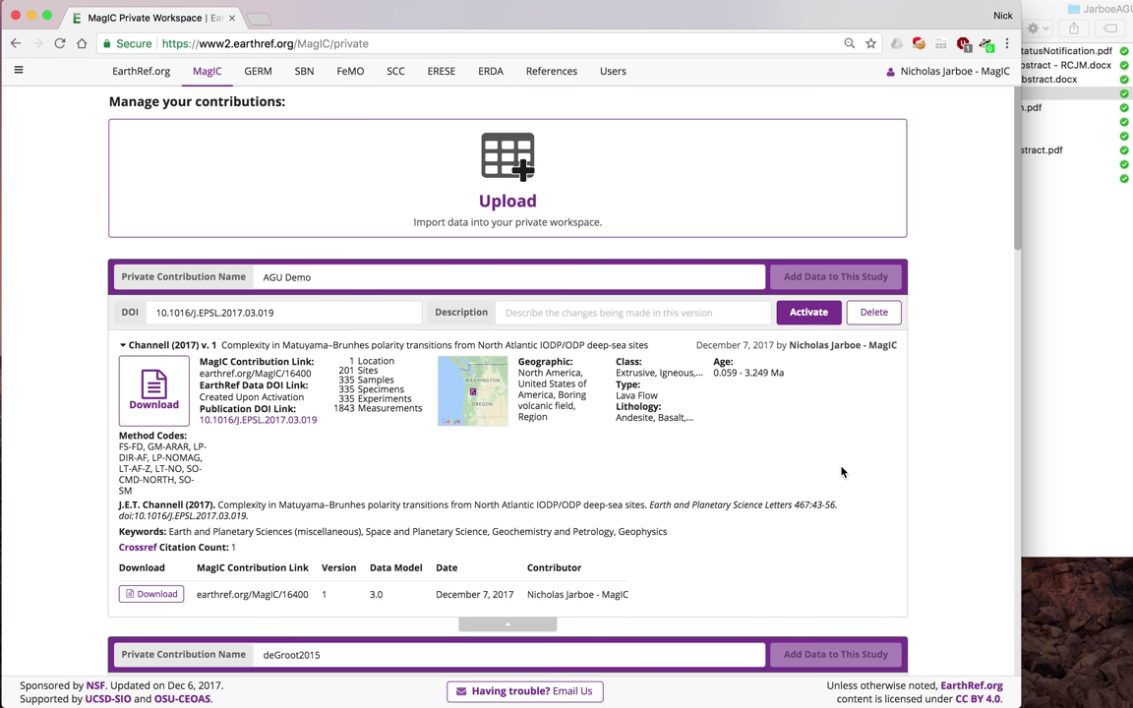
scroll(841, 472, down, 1)
scroll(841, 472, up, 3)
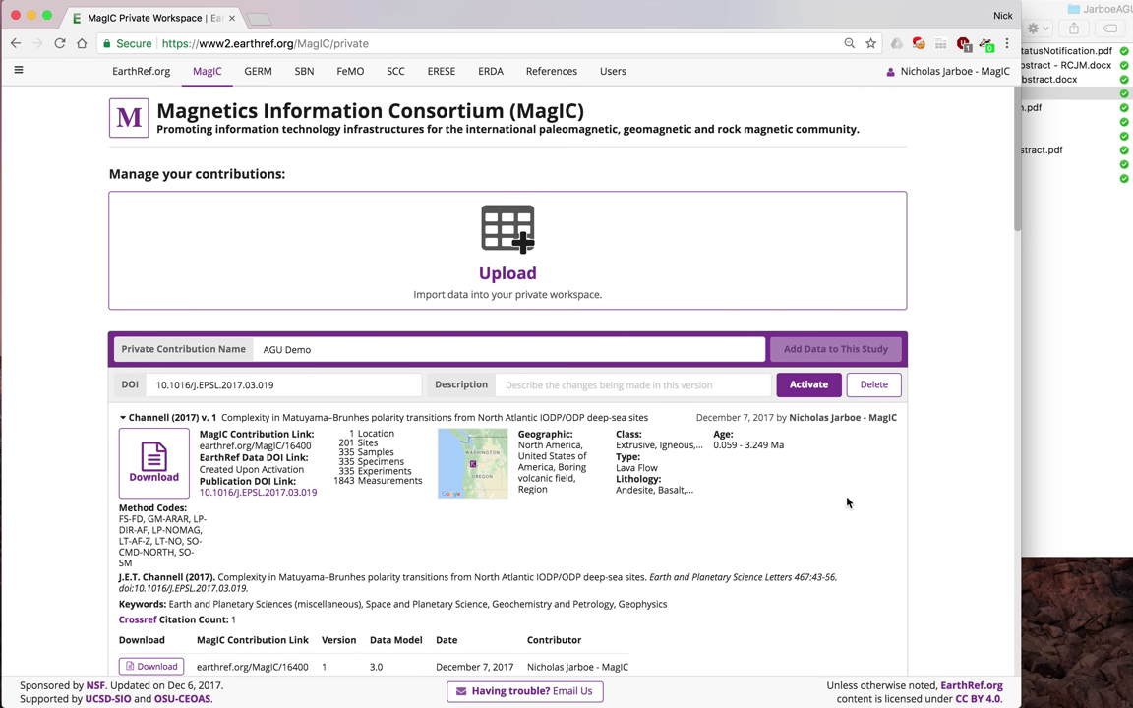
scroll(843, 502, down, 1)
scroll(843, 502, down, 1)
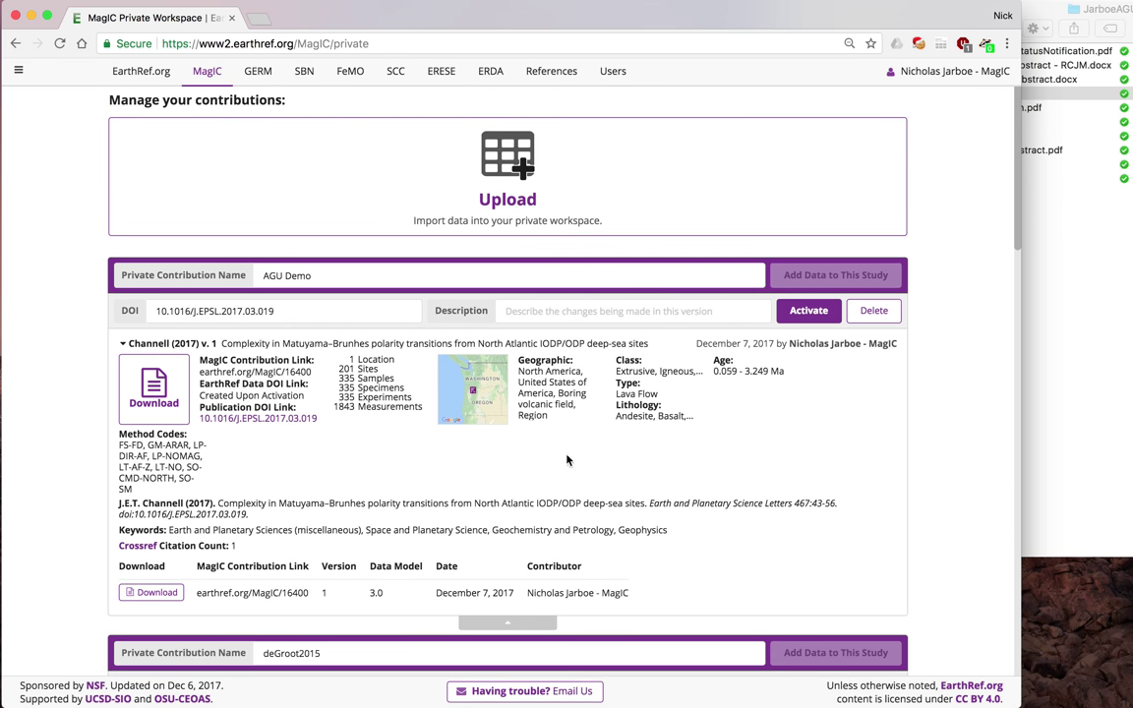
scroll(883, 450, down, 7)
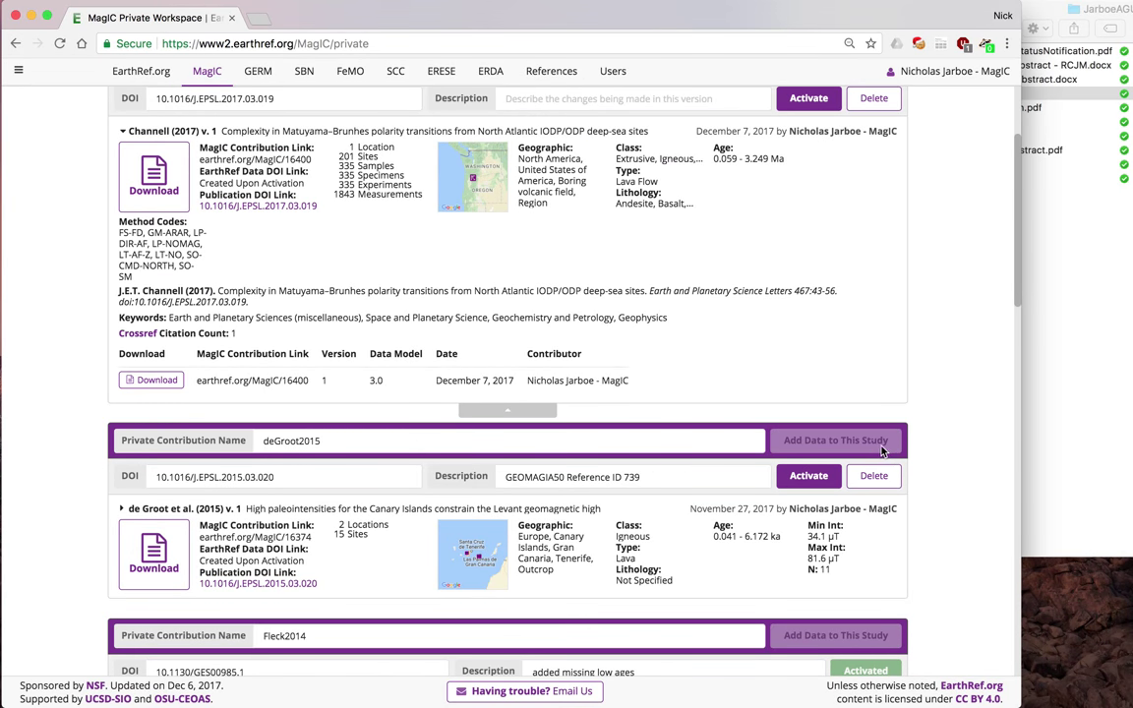
Delete the AGU Demo private contribution, confirm the deletion, and check the remaining contributions
scroll(882, 450, up, 8)
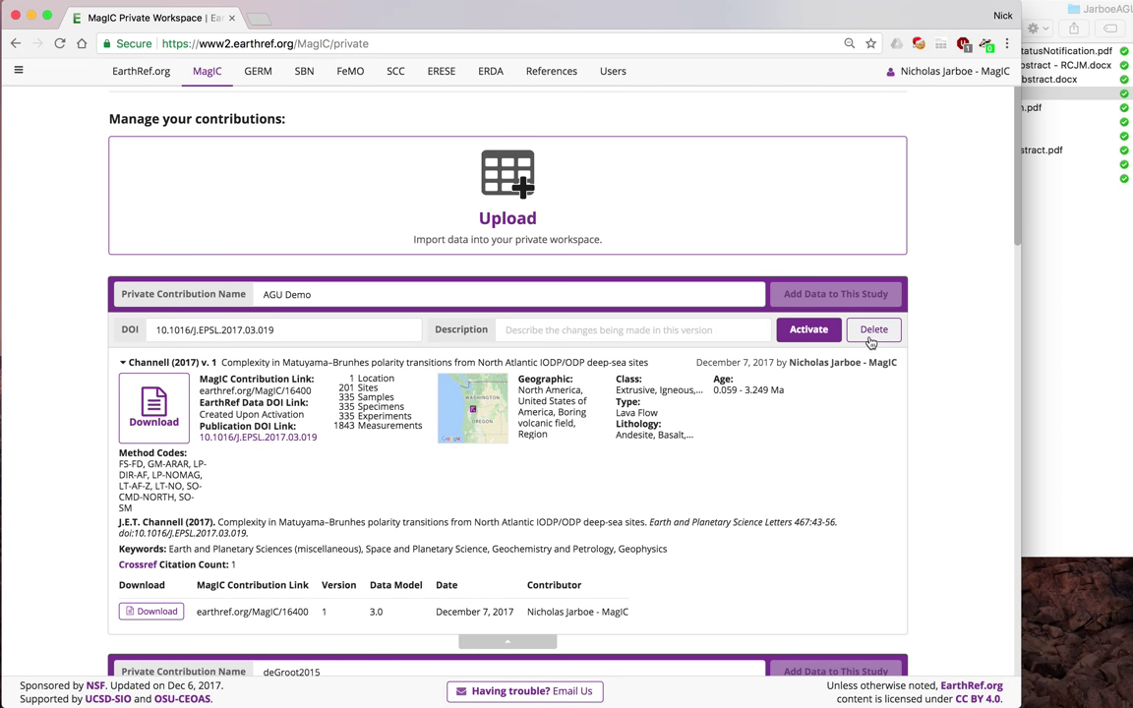
click(873, 333)
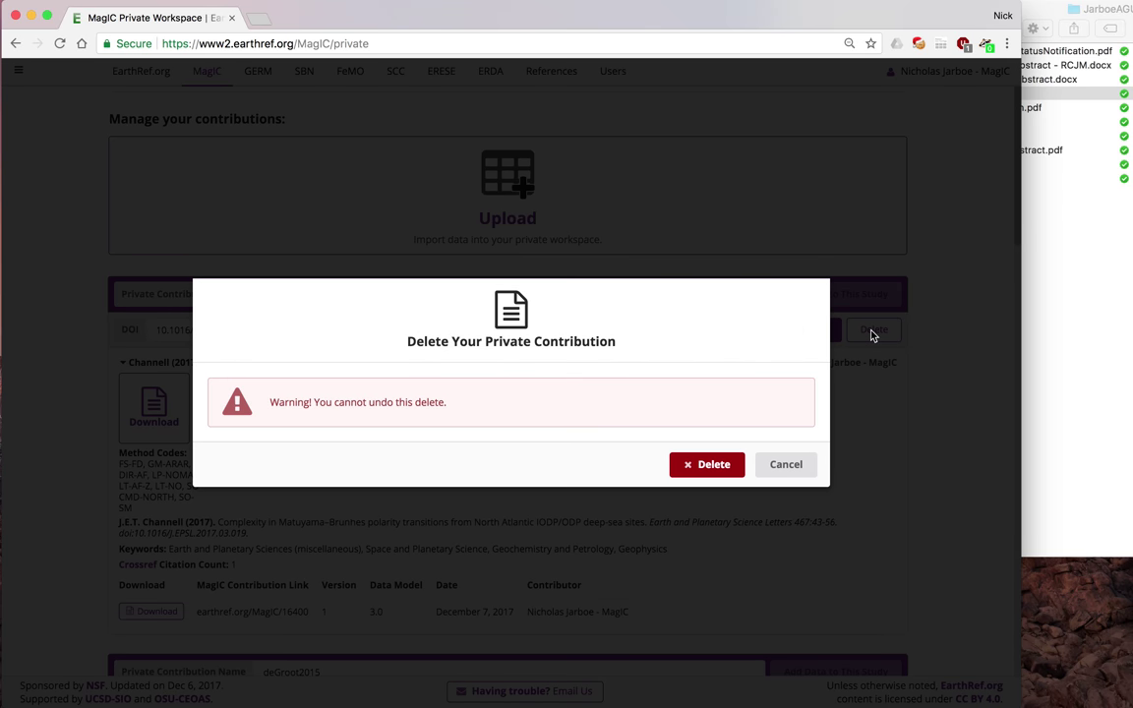
click(714, 473)
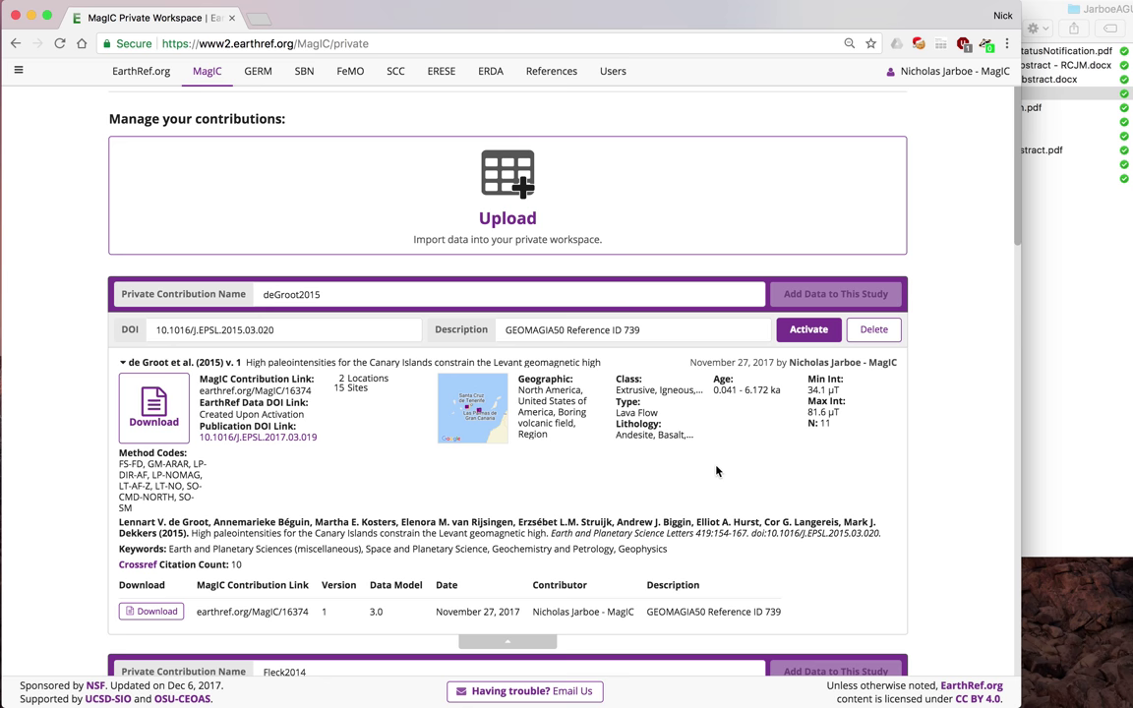
scroll(716, 471, down, 5)
scroll(716, 471, up, 6)
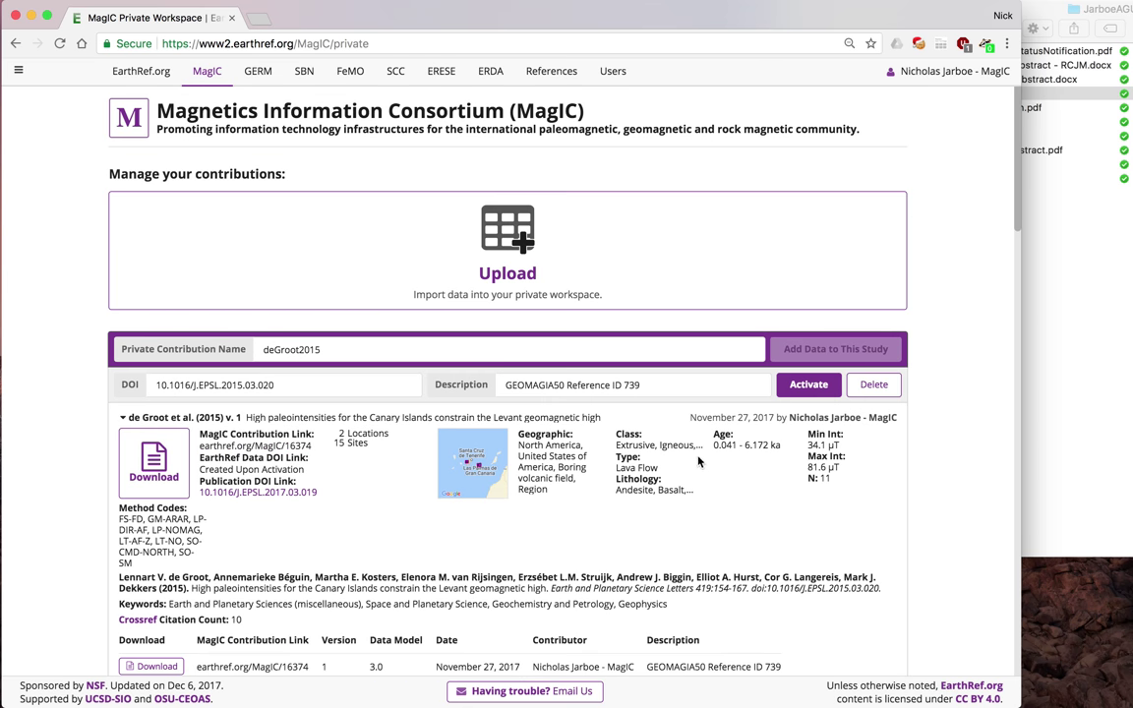